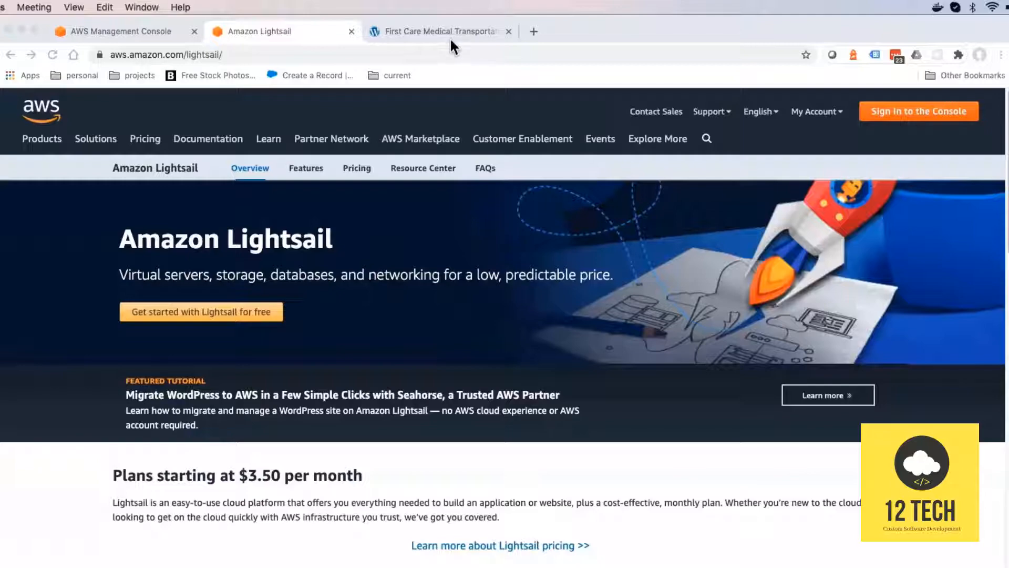
Step: Review the current First Care Medical Transportation site at fcmt.us
click(441, 32)
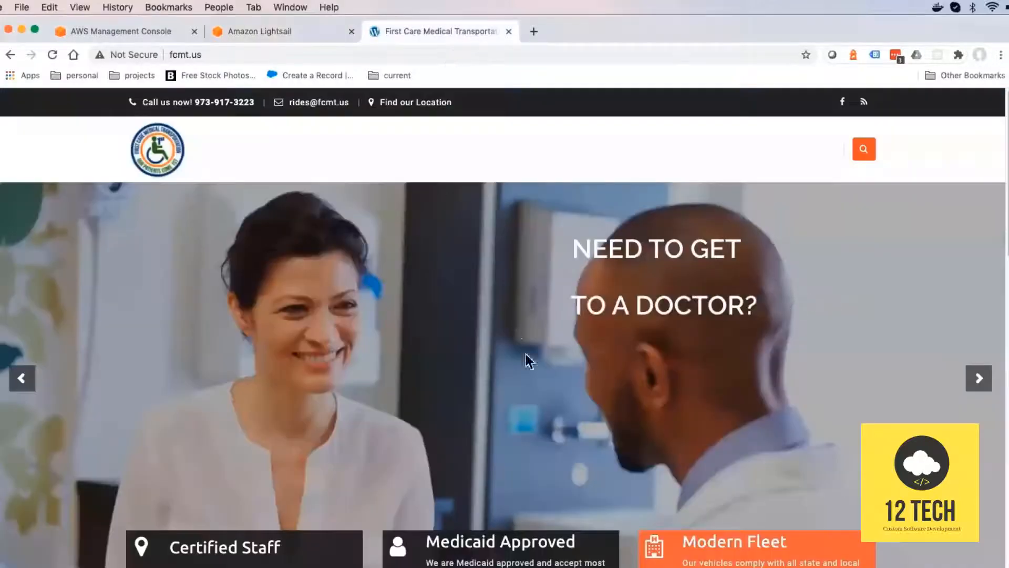
scroll(418, 261, down, 15)
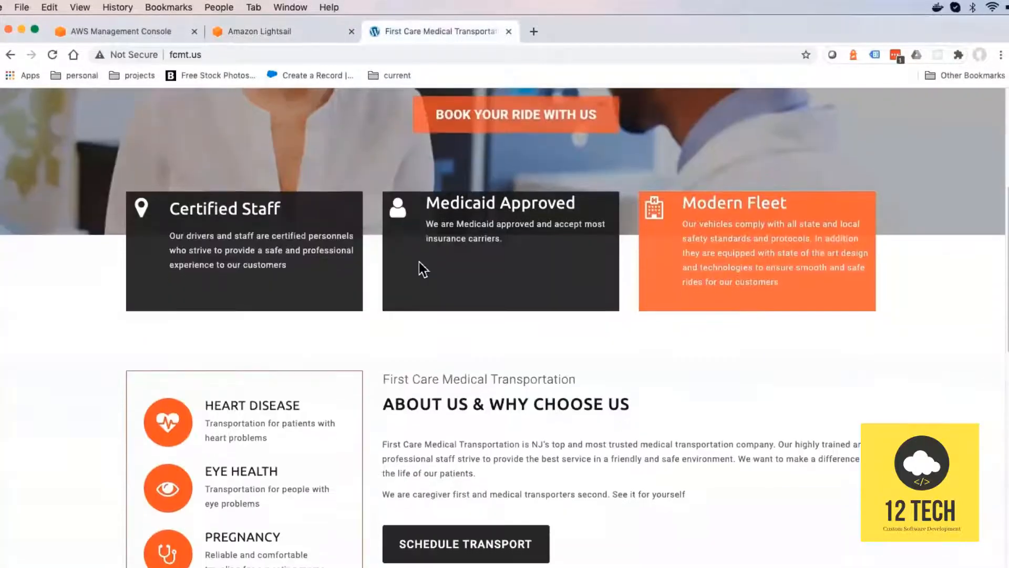
scroll(421, 268, down, 5)
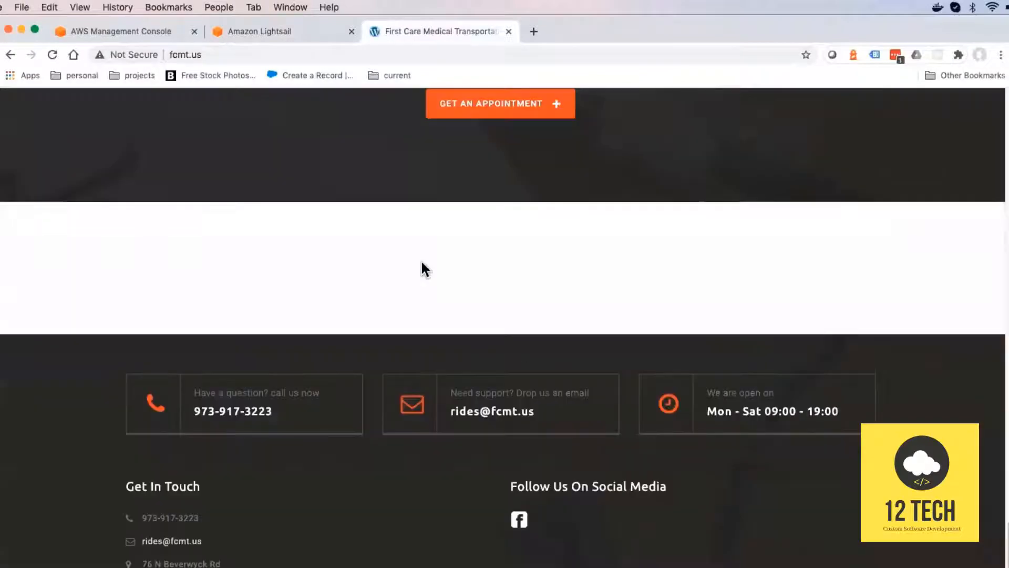
Step: Find Lightsail in the AWS Management Console services search and open it
click(144, 33)
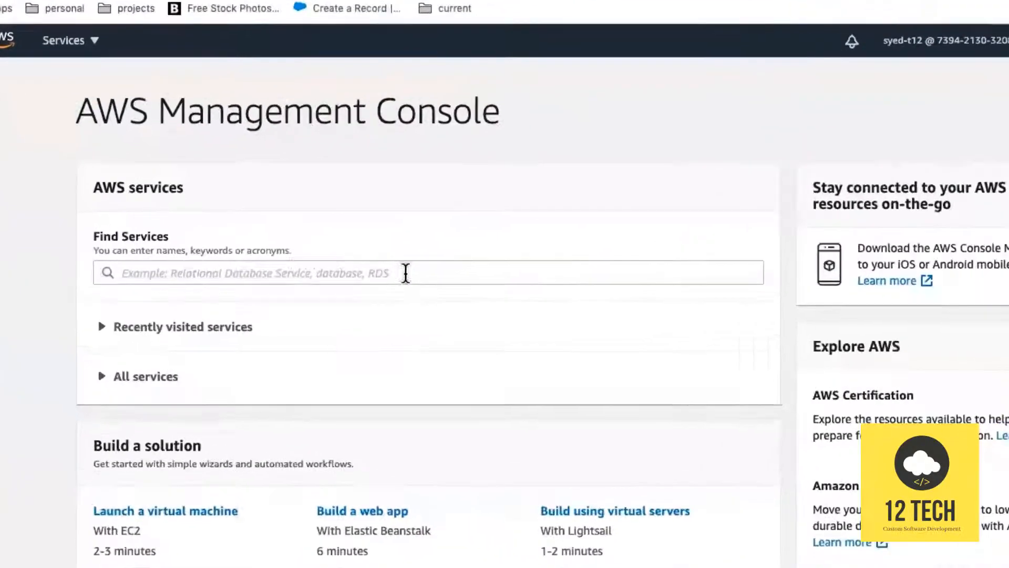
click(358, 288)
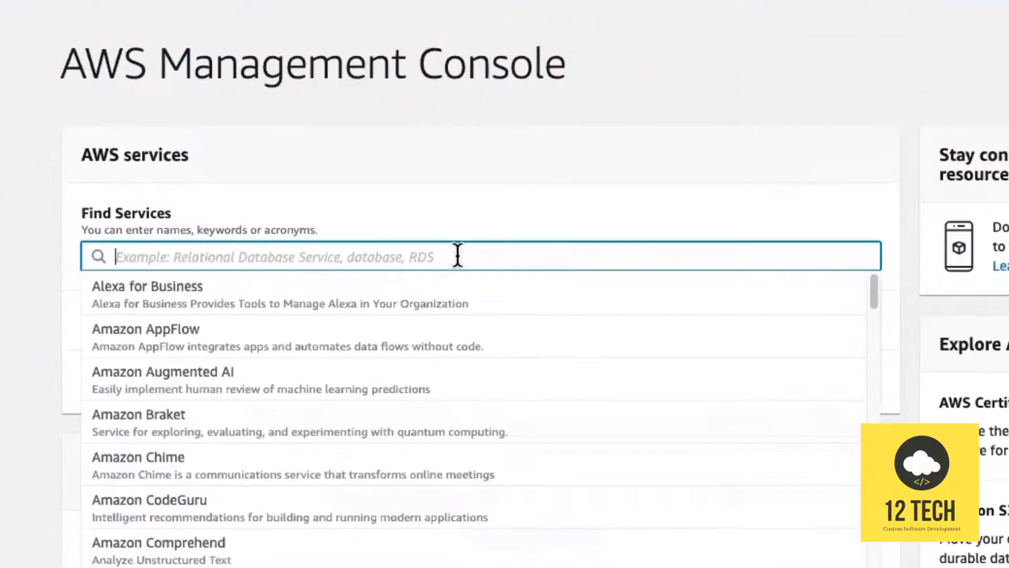
text(li9g)
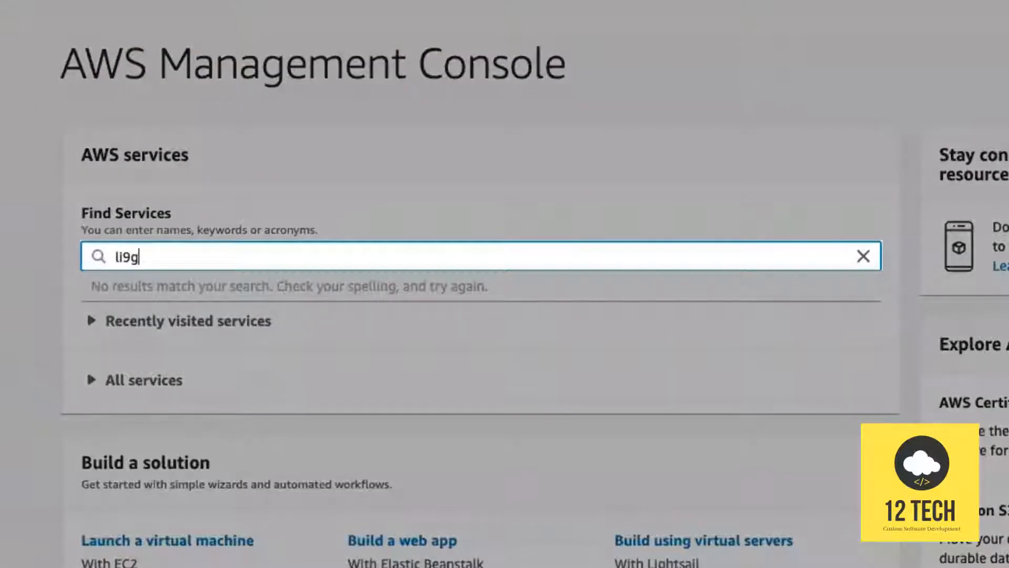
key(BackSpace)
key(BackSpace)
key(BackSpace)
key(BackSpace)
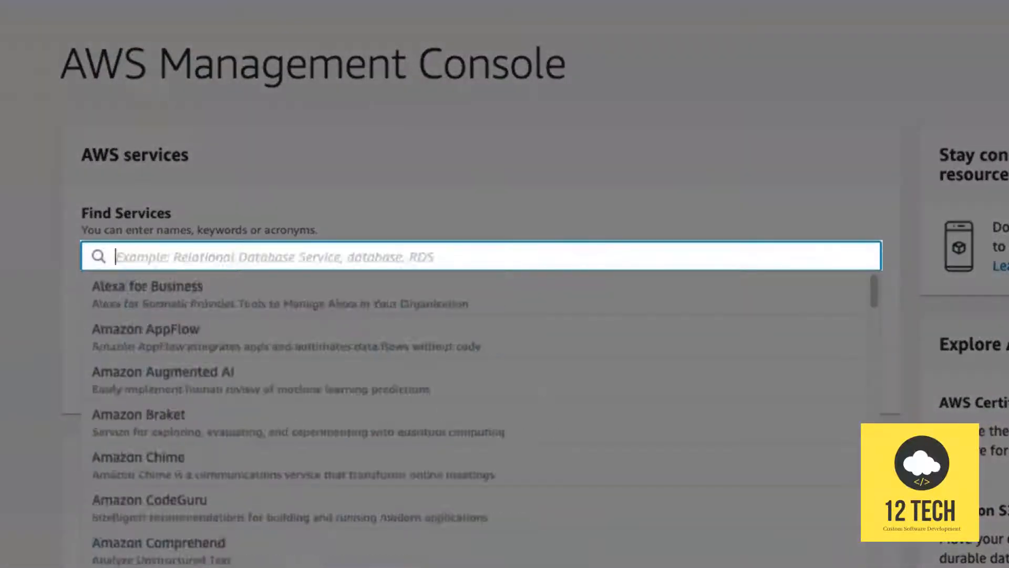
text(ligh)
click(371, 296)
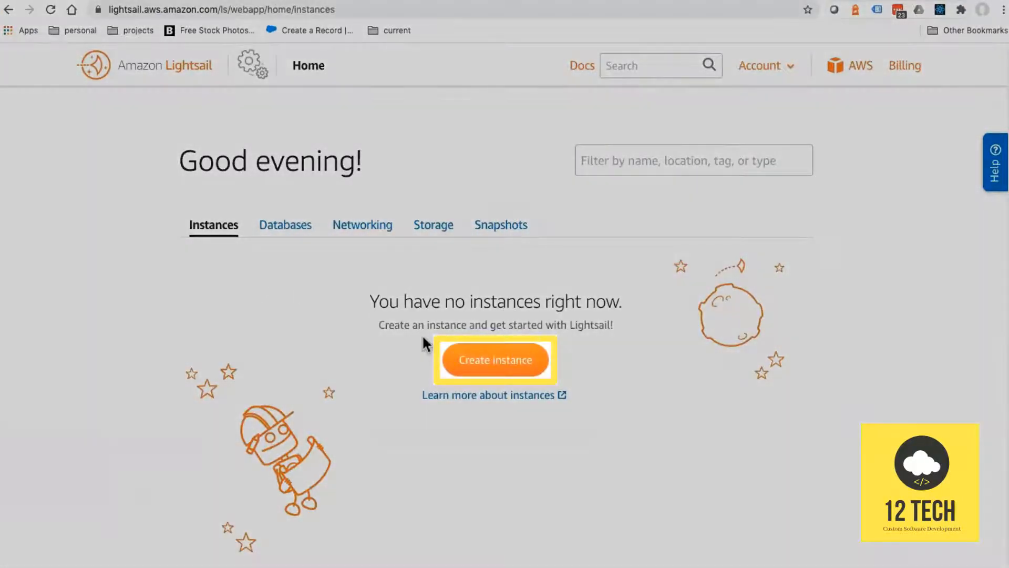
Step: Close the extra Lightsail tab and start Create instance from the Lightsail home page
right_click(447, 351)
click(476, 354)
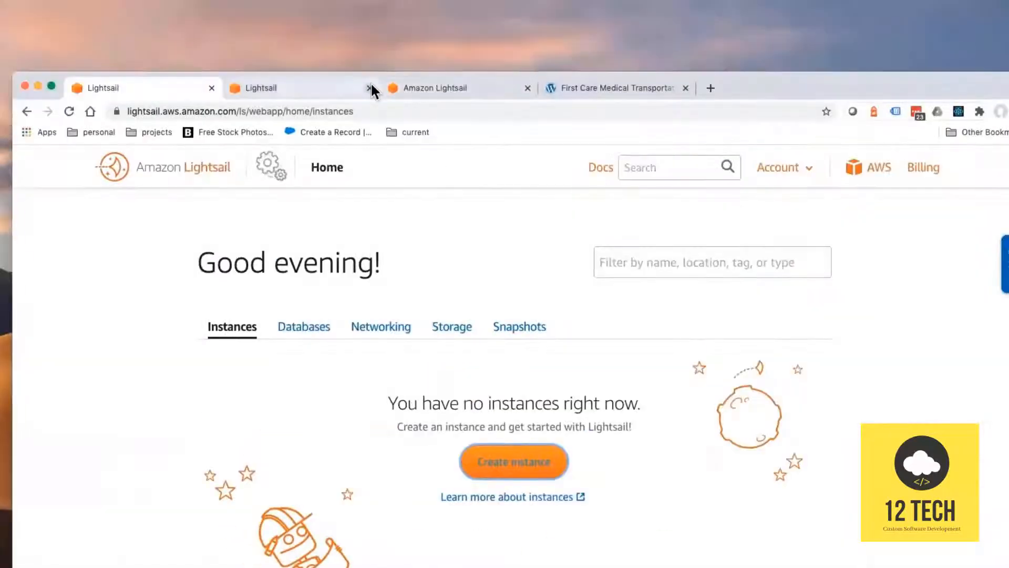
click(370, 88)
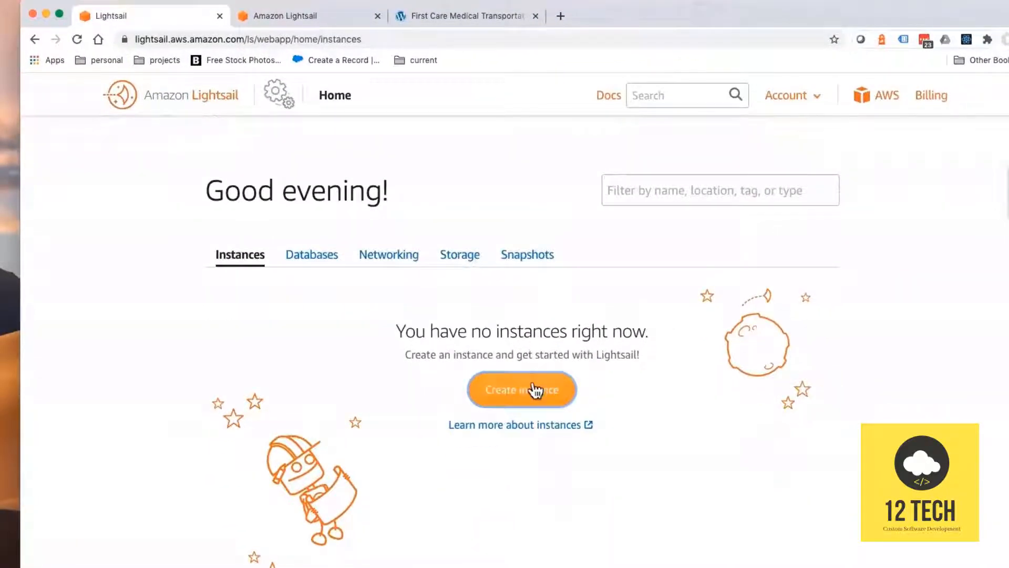
click(535, 390)
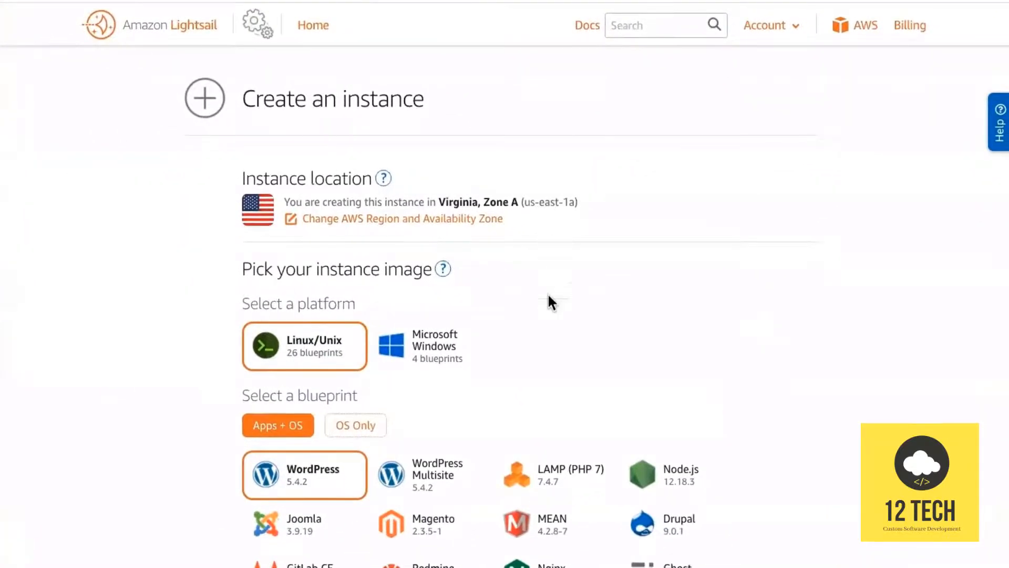
scroll(541, 320, down, 1)
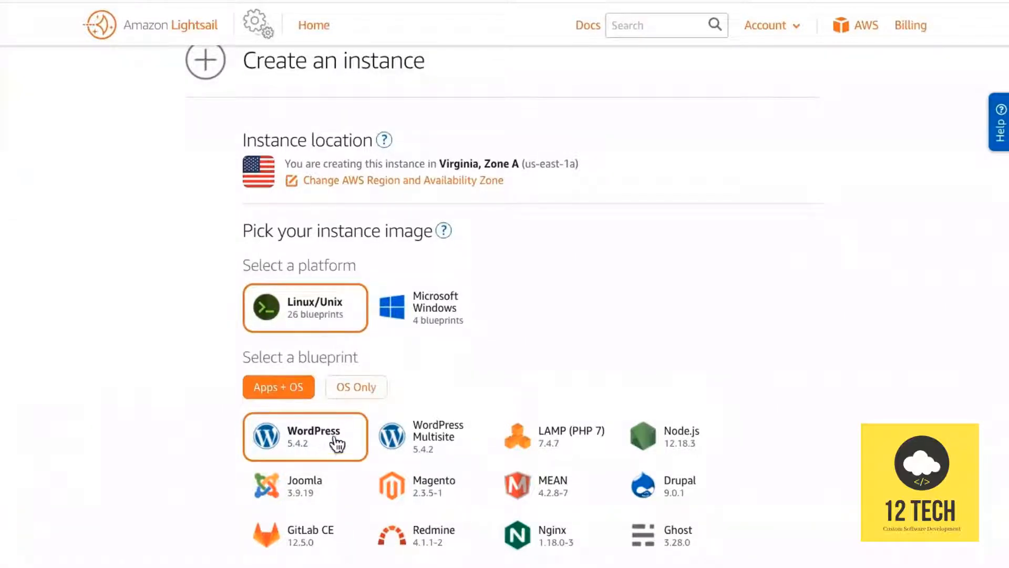
scroll(333, 441, down, 9)
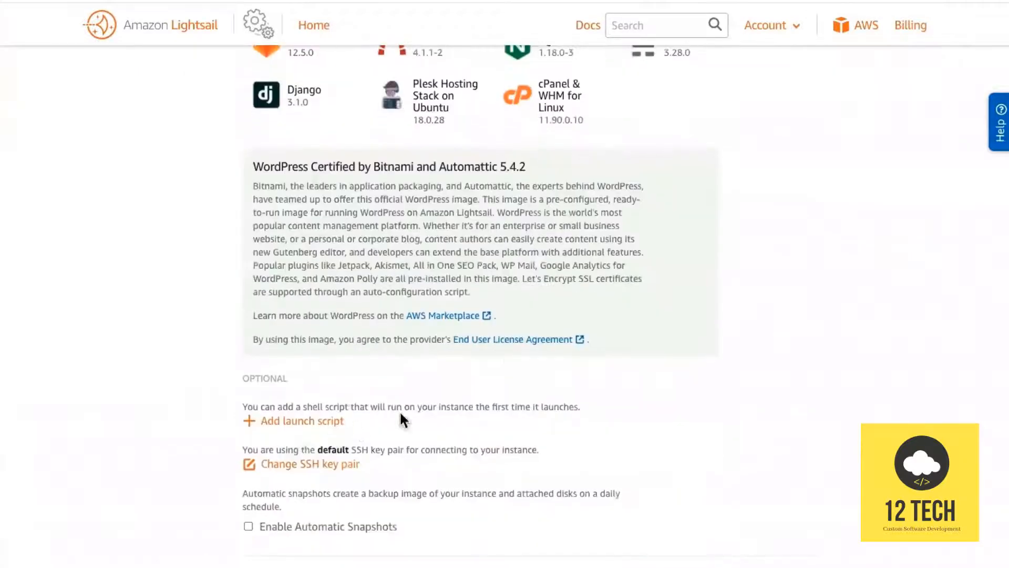
scroll(401, 419, down, 5)
scroll(399, 420, down, 2)
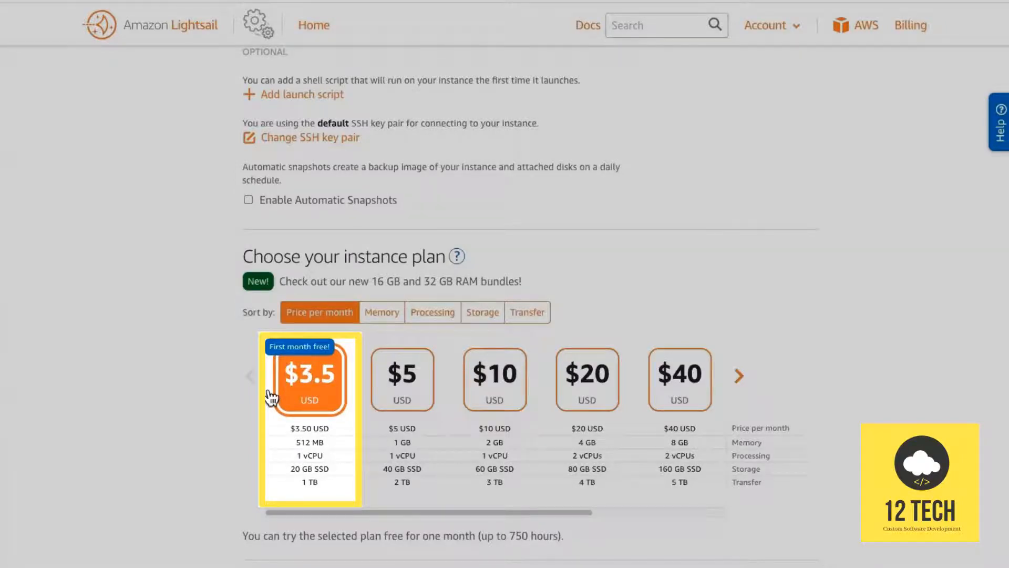
scroll(271, 397, down, 3)
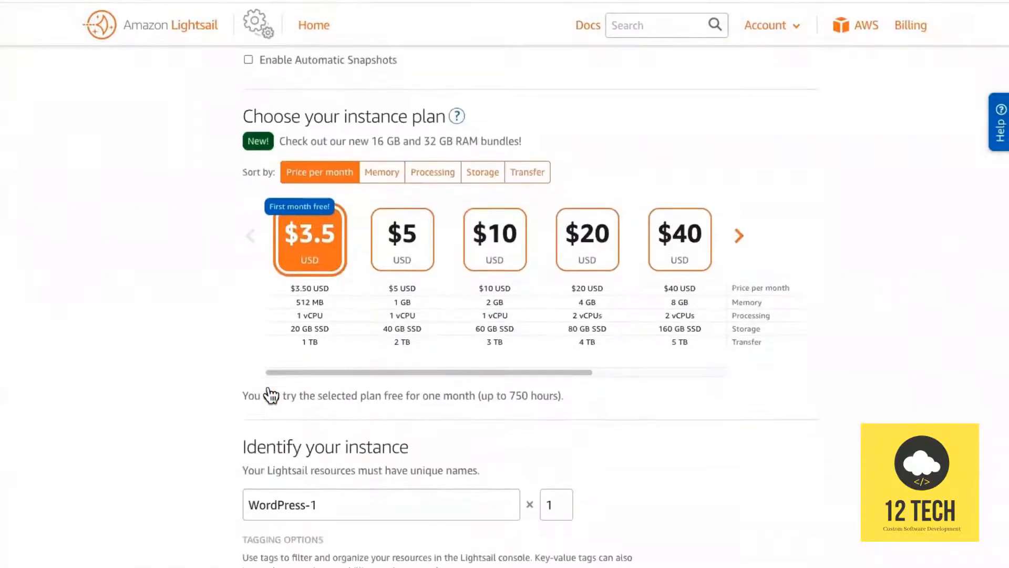
scroll(269, 394, down, 6)
scroll(263, 436, up, 4)
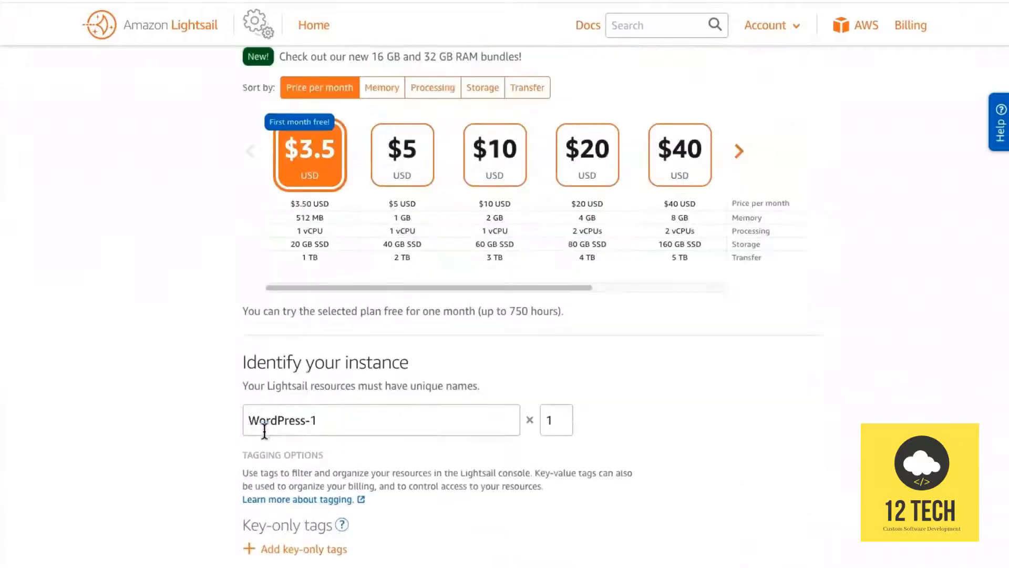
scroll(264, 430, up, 6)
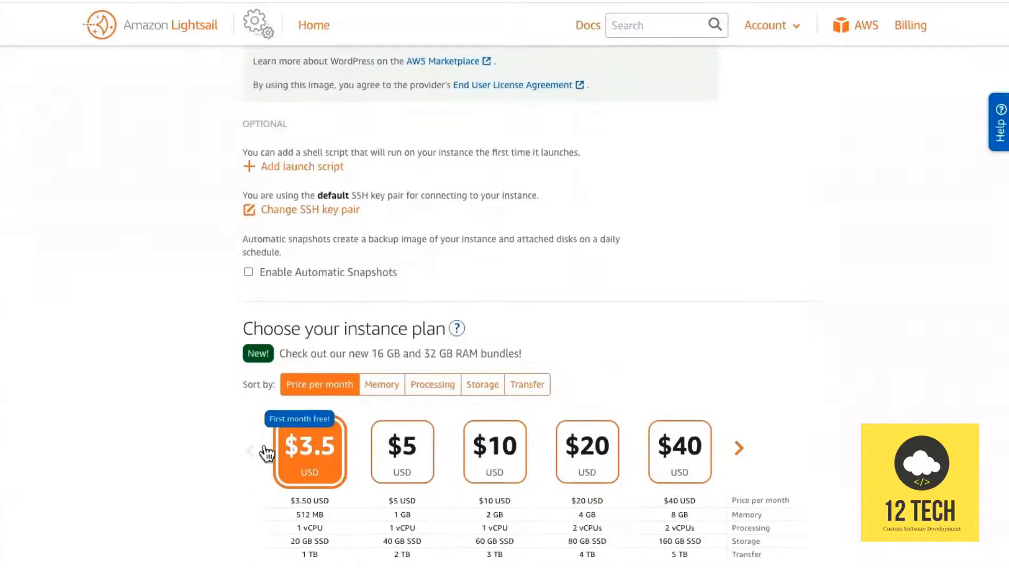
scroll(266, 444, up, 1)
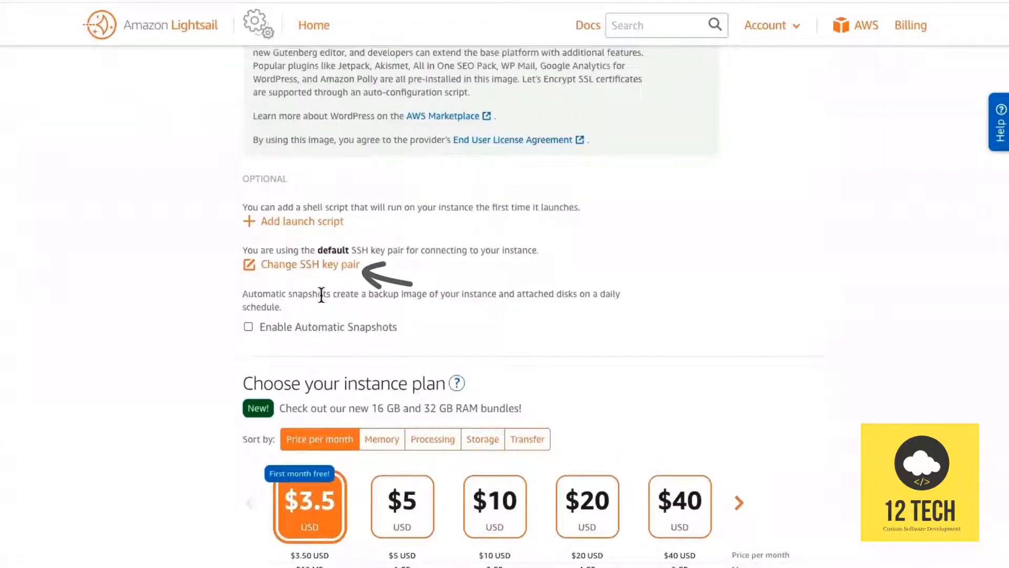
Step: Download the Default SSH private key, then create the WordPress-1 instance
click(318, 266)
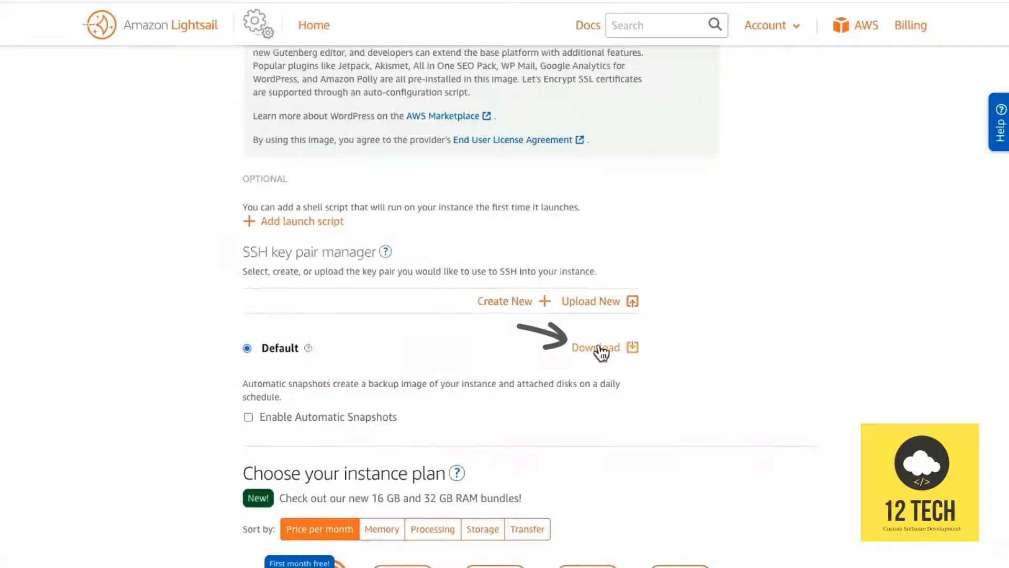
click(601, 314)
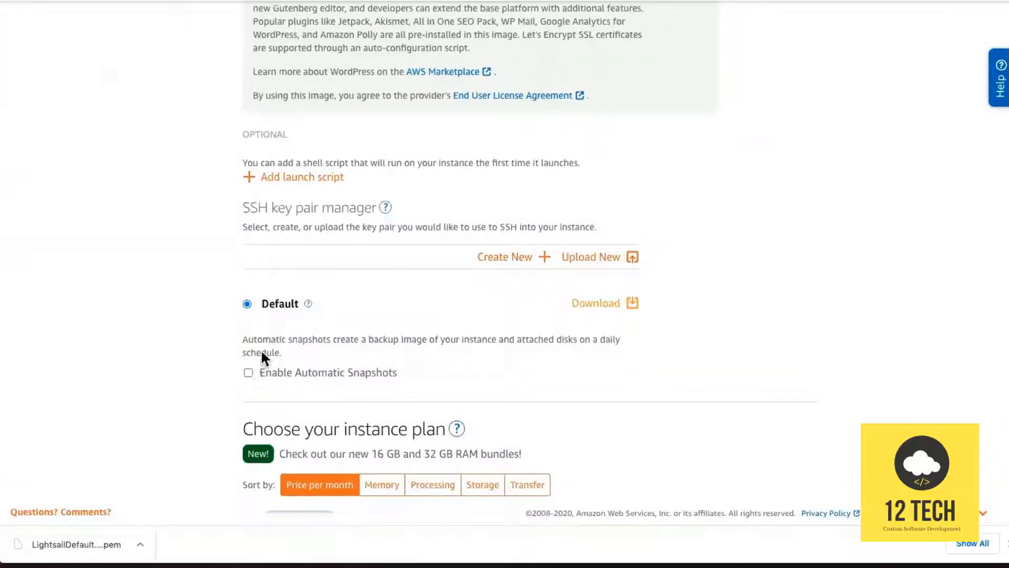
scroll(353, 342, down, 4)
scroll(356, 354, down, 8)
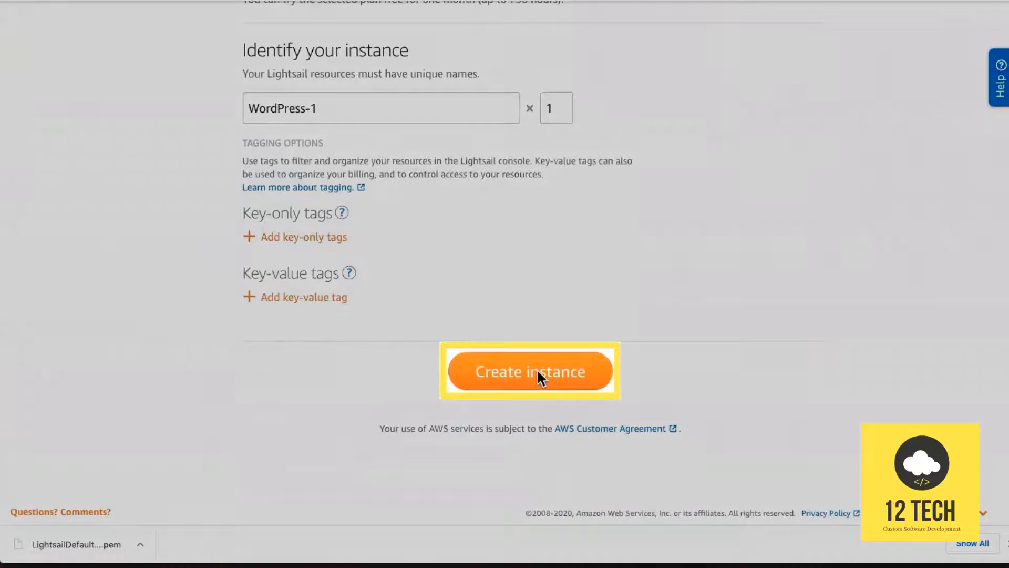
click(538, 372)
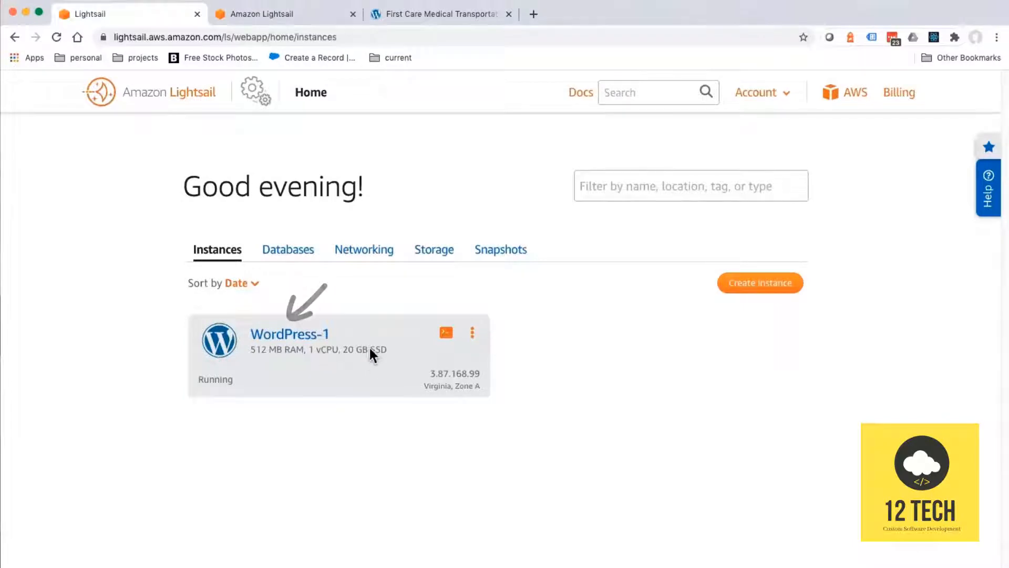
Step: Open WordPress-1's details and connect using the browser-based SSH terminal
click(304, 336)
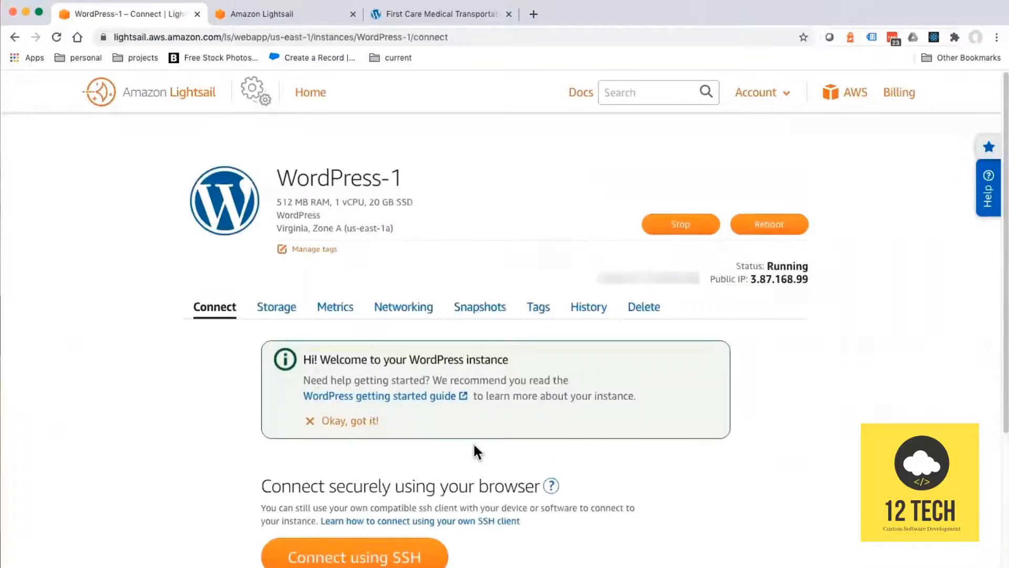
scroll(443, 467, down, 3)
click(441, 462)
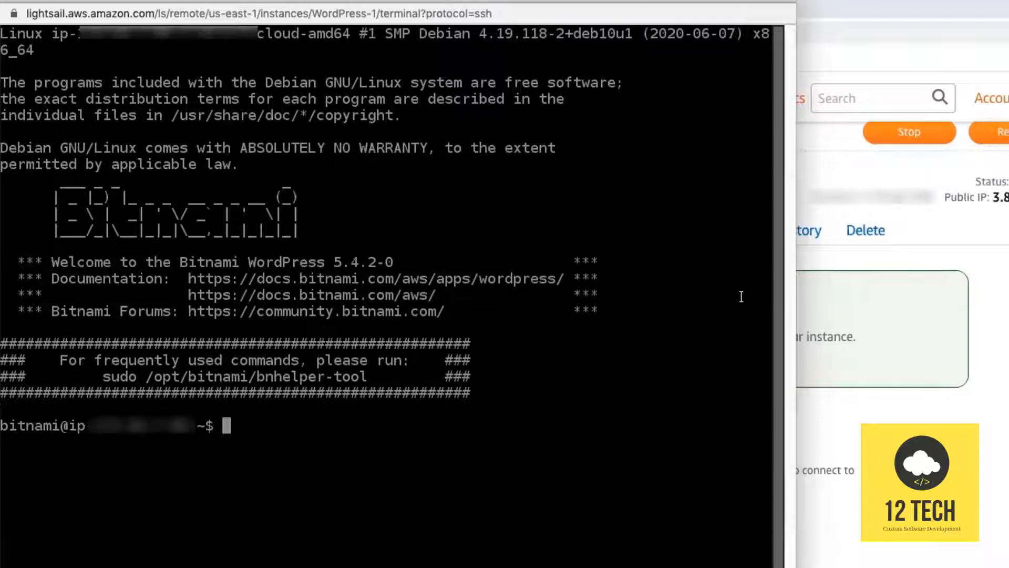
Step: Run ls and cat bitnami_application_password, then select the printed admin password
text(ls)
key(Return)
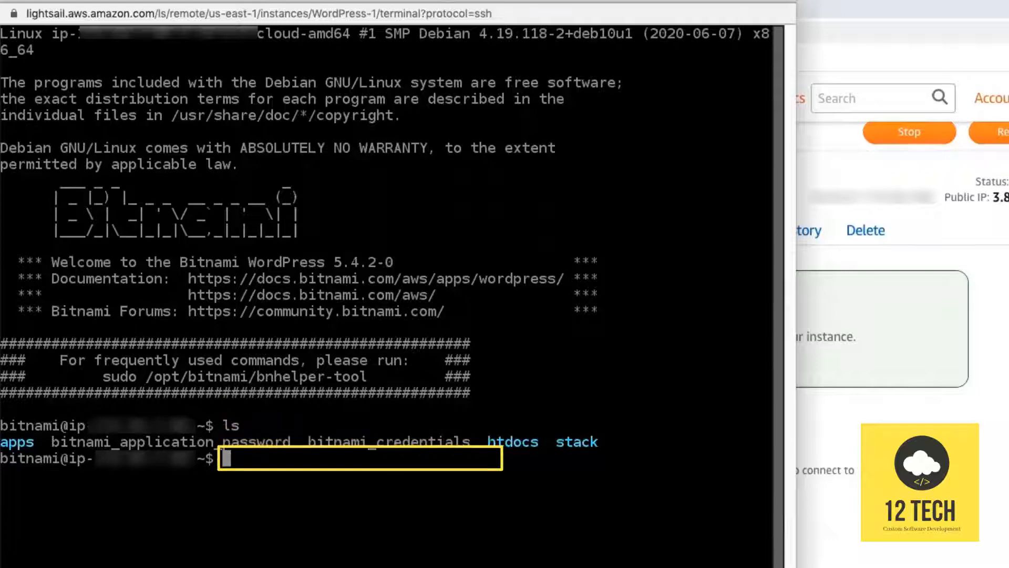
text(cat bitn)
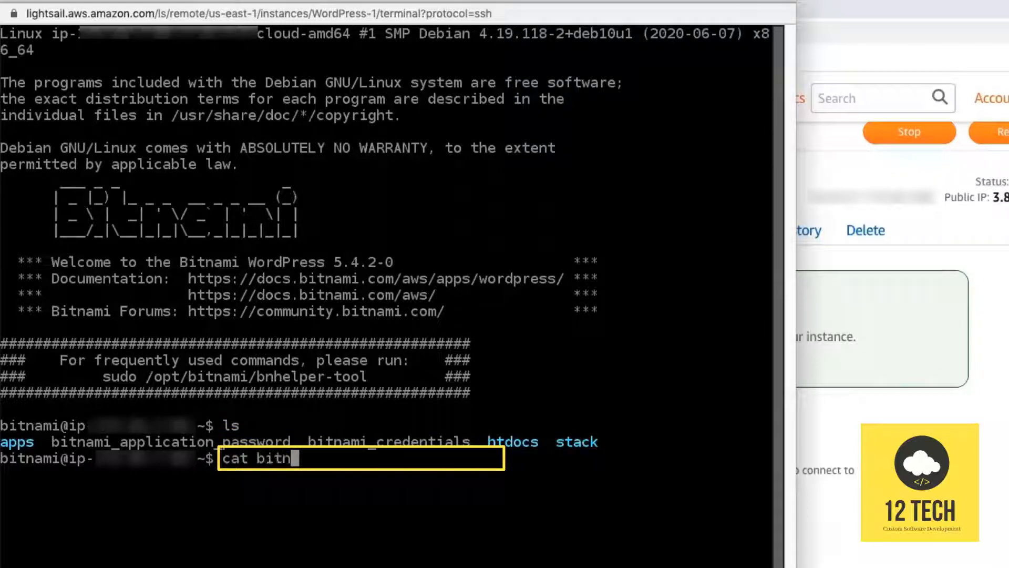
key(Tab)
text(ap)
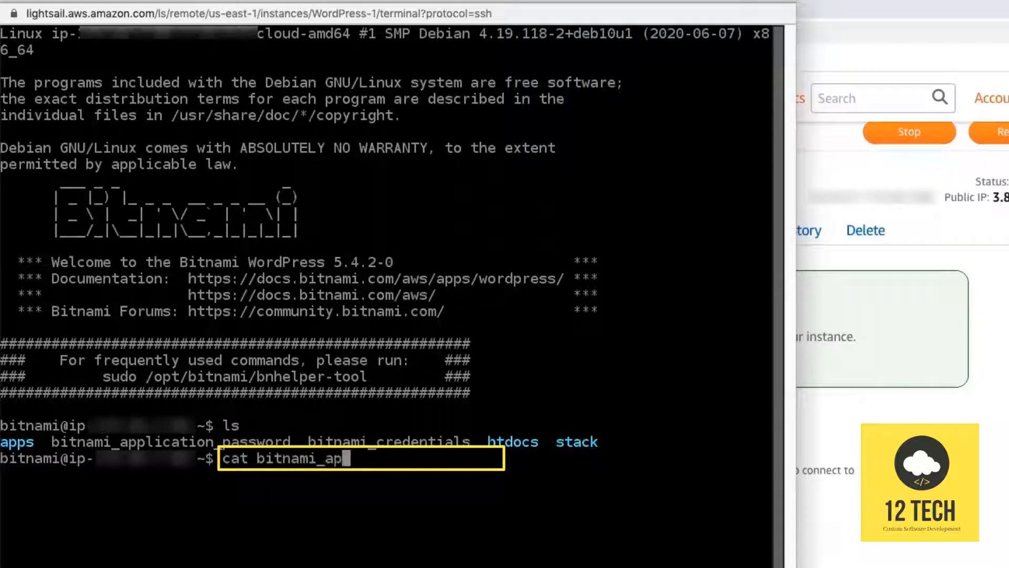
key(Tab)
key(Return)
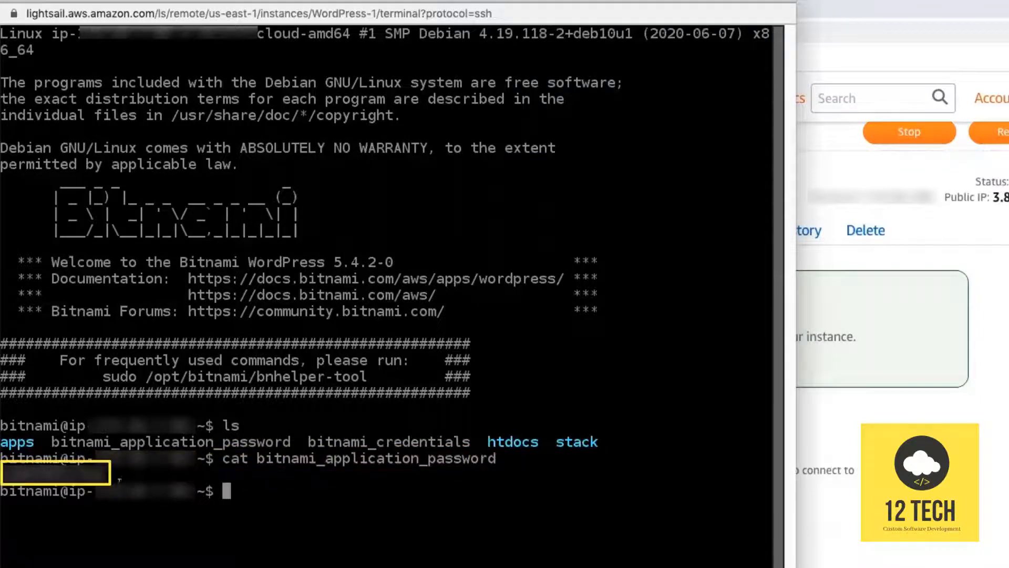
drag(105, 475, 2, 475)
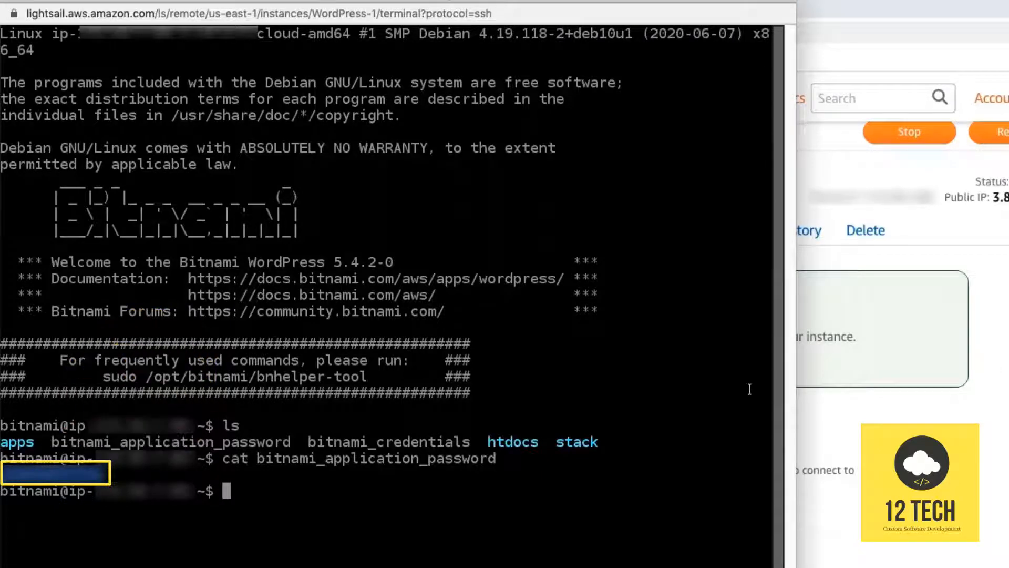
Step: Copy the instance's public IP 3.87.168.99 from the Lightsail instance page
click(1003, 368)
scroll(634, 494, down, 3)
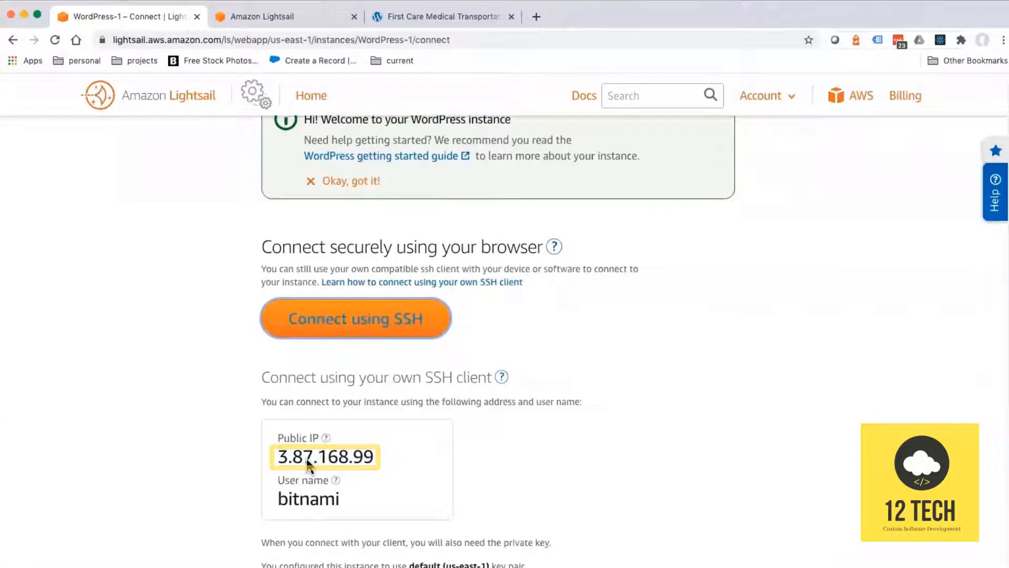
scroll(305, 457, down, 1)
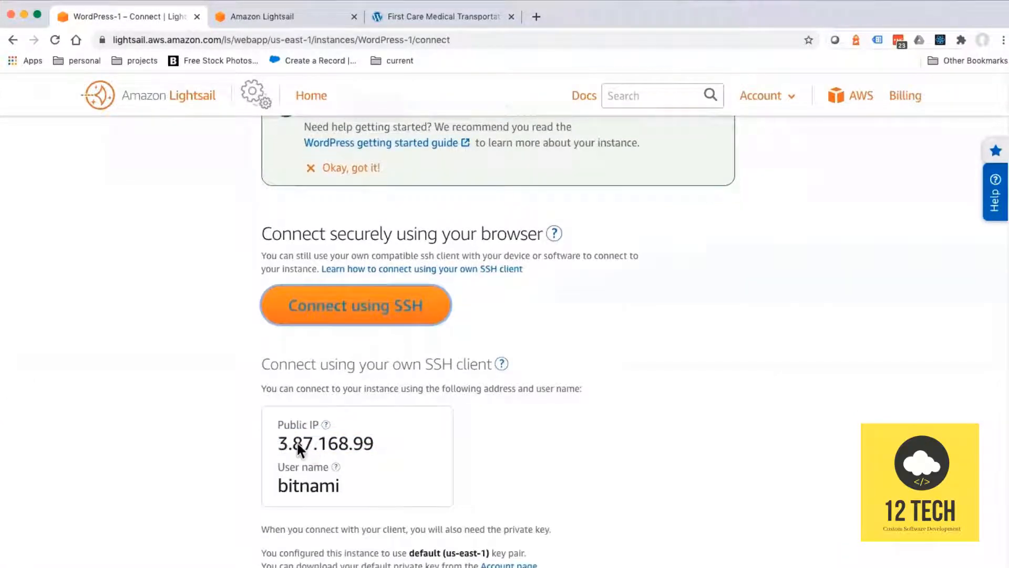
scroll(342, 444, down, 1)
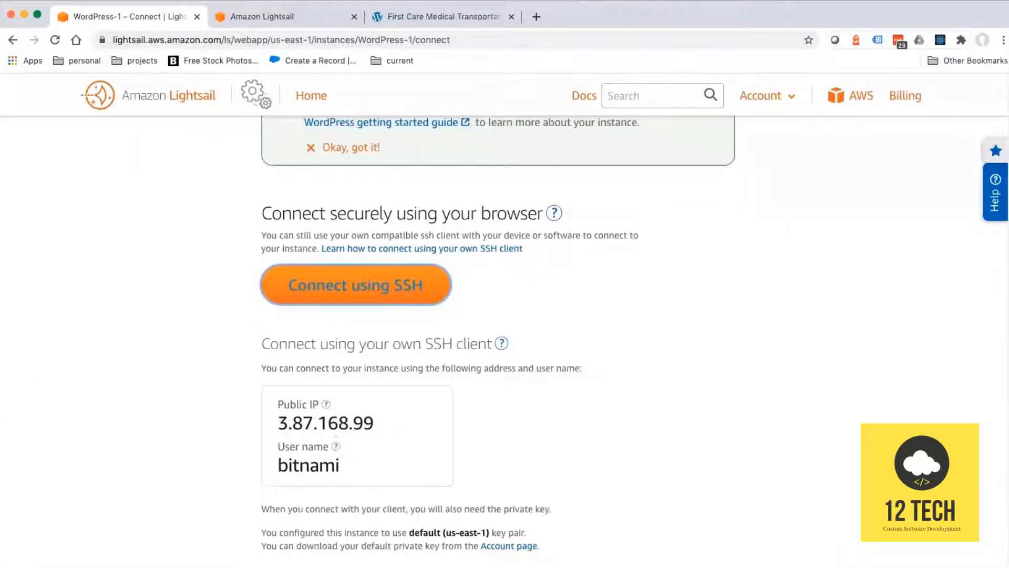
scroll(398, 473, up, 1)
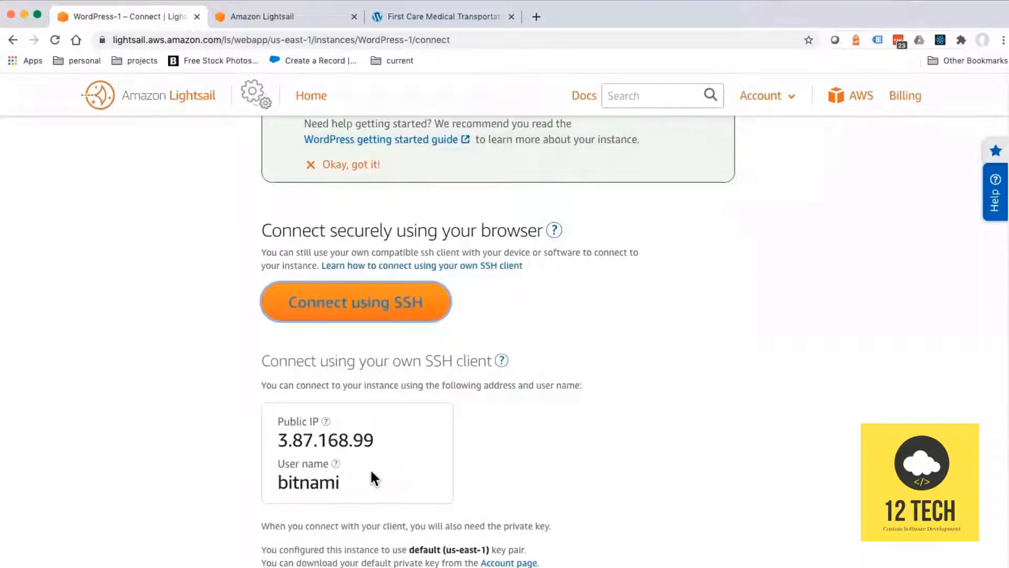
double_click(371, 441)
drag(278, 436, 373, 441)
key(super+c)
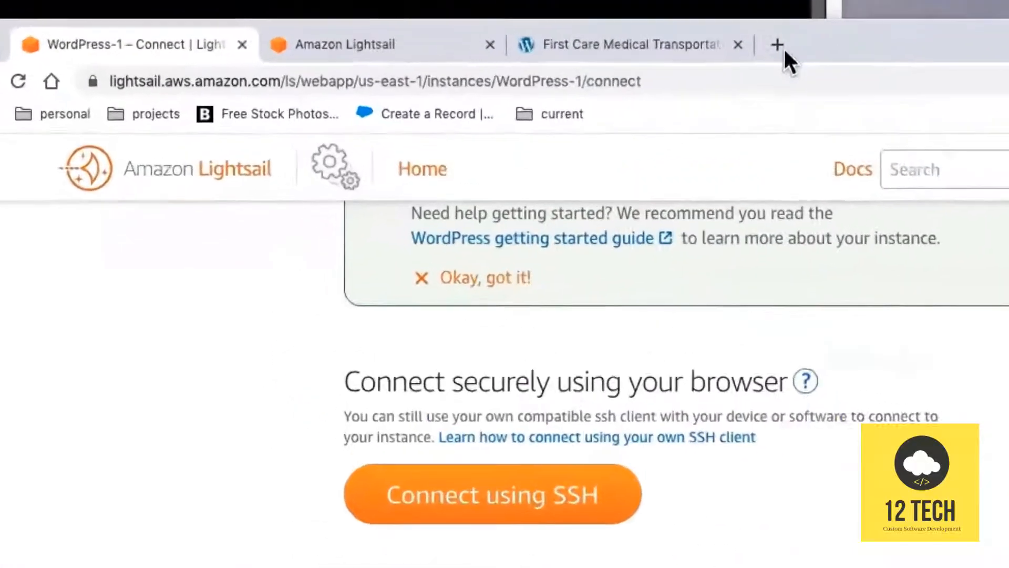
Step: Load 3.87.168.99/admin in a new browser tab
click(537, 17)
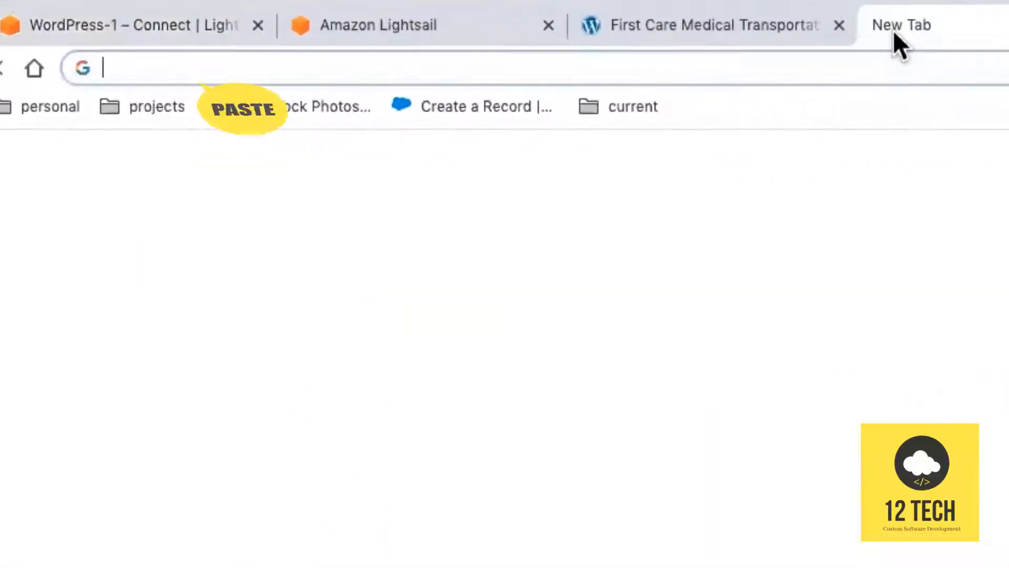
key(super+v)
text(/admin)
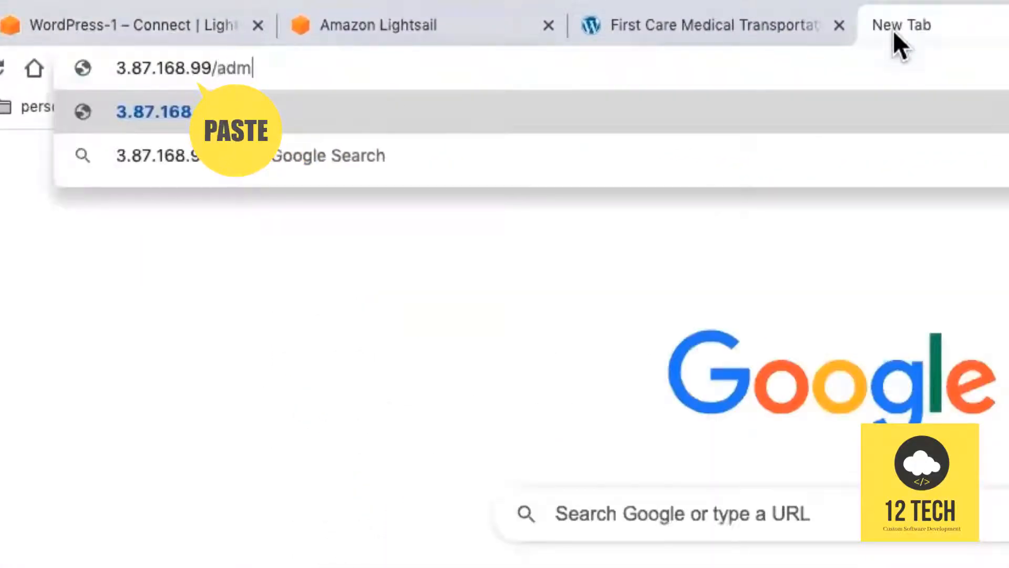
key(Return)
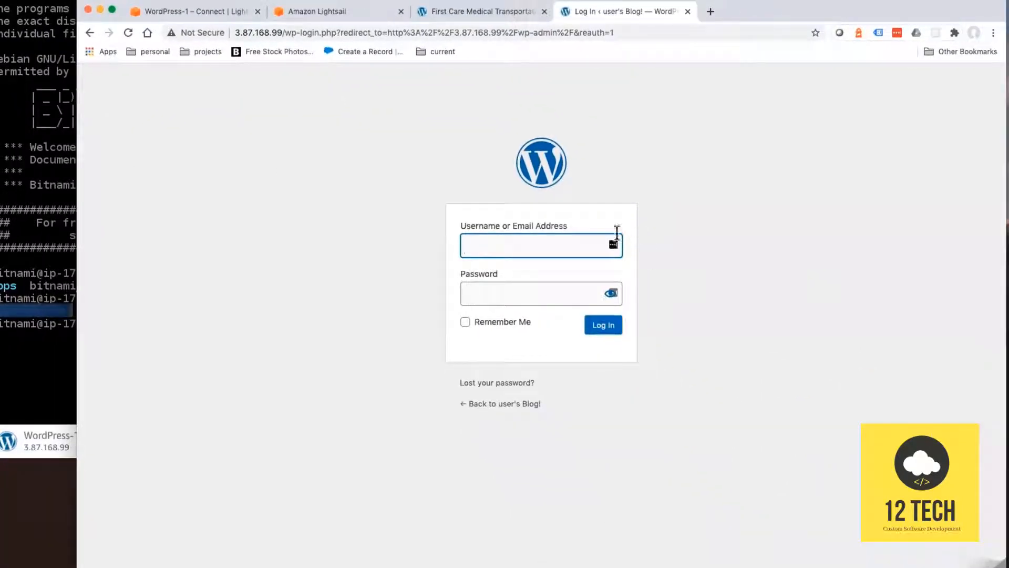
Step: Try logging in as bitnami with the application password copied from the terminal
drag(766, 16, 778, 0)
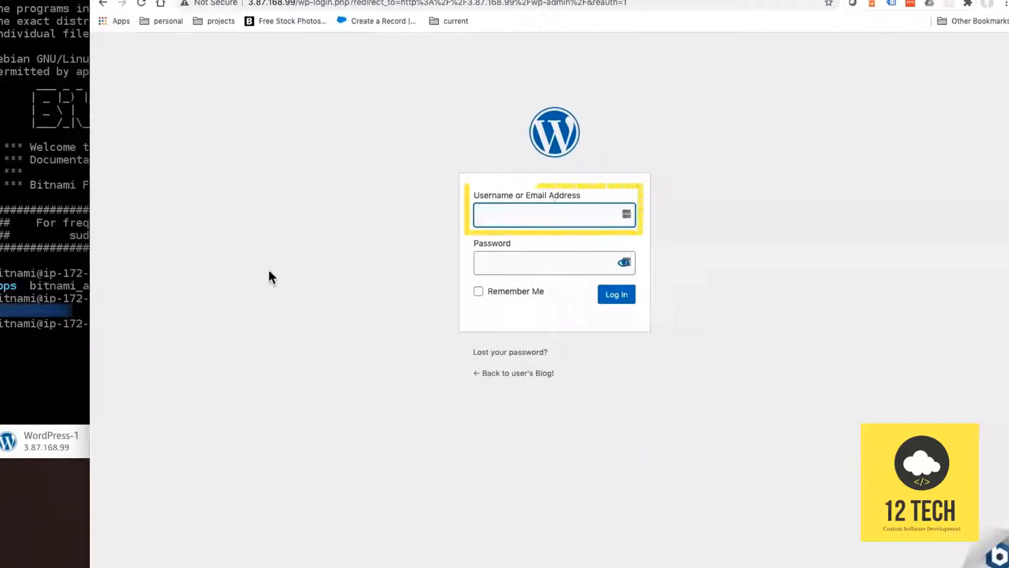
text(b)
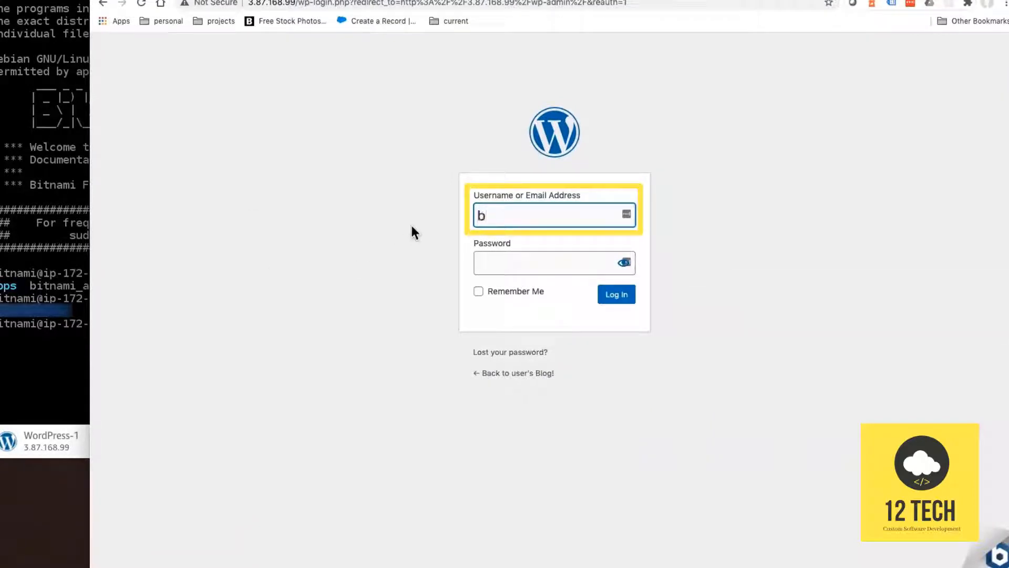
text(itnami)
key(Tab)
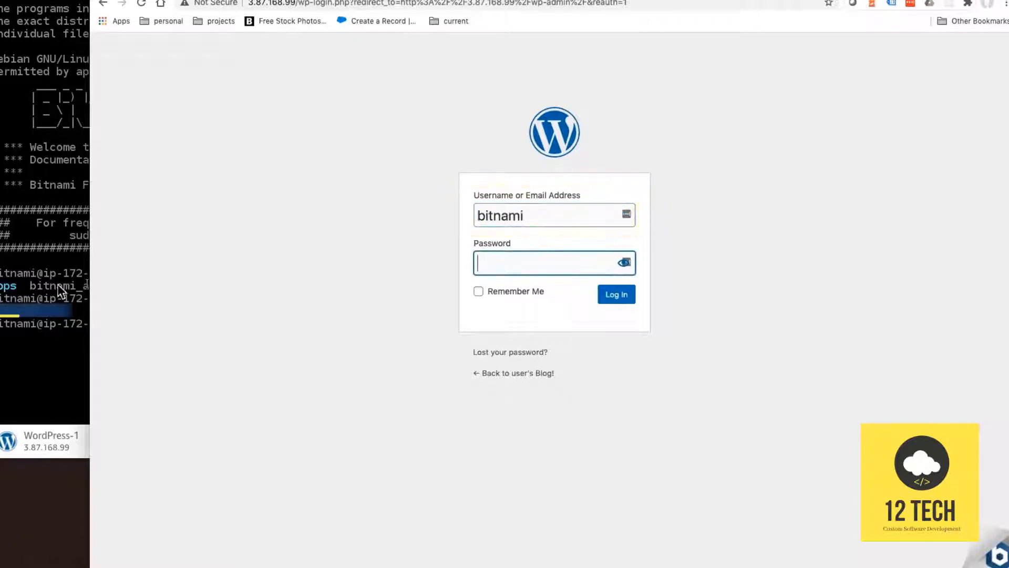
right_click(31, 312)
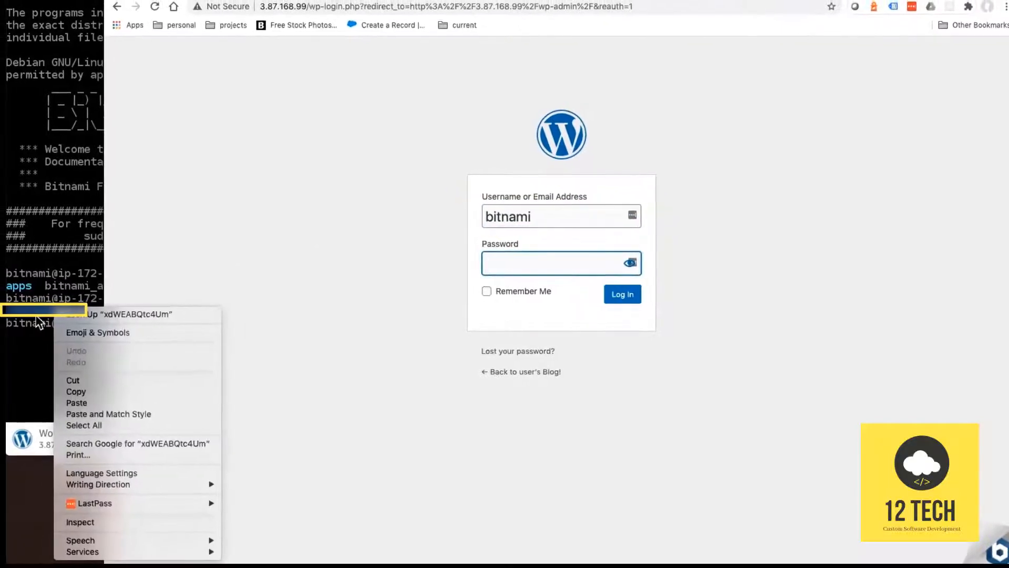
click(39, 288)
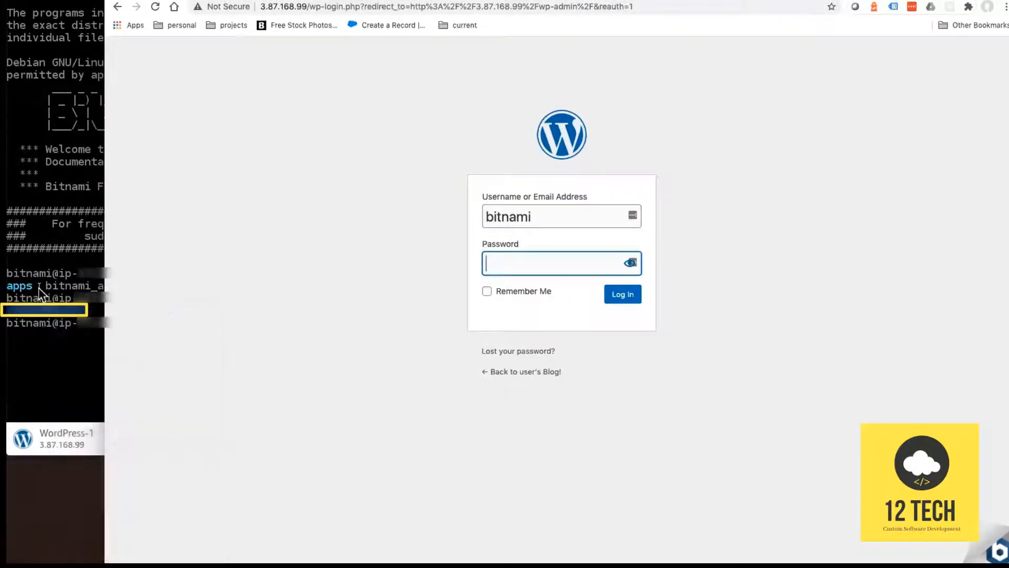
click(39, 289)
right_click(50, 312)
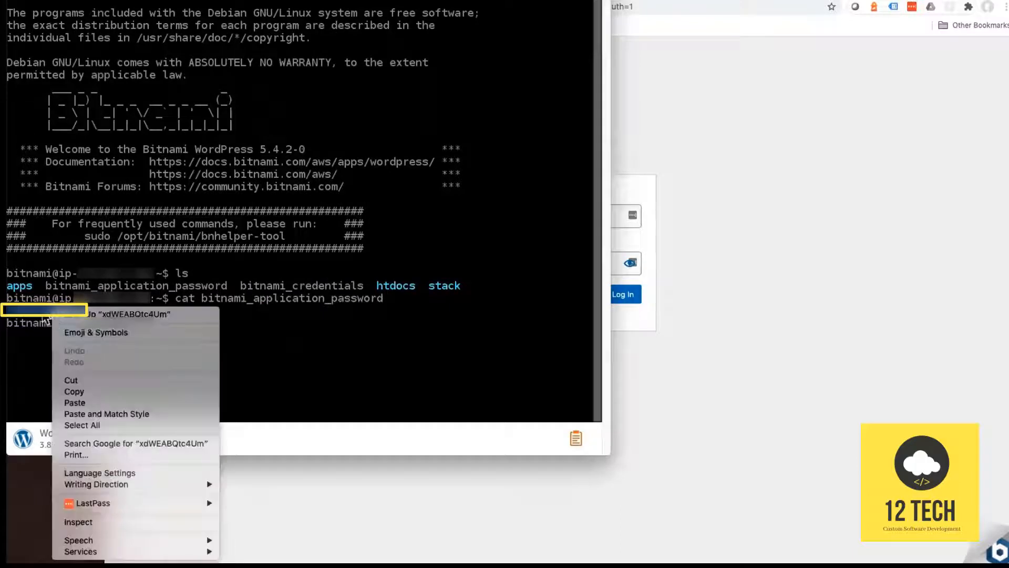
click(115, 392)
click(625, 192)
click(567, 259)
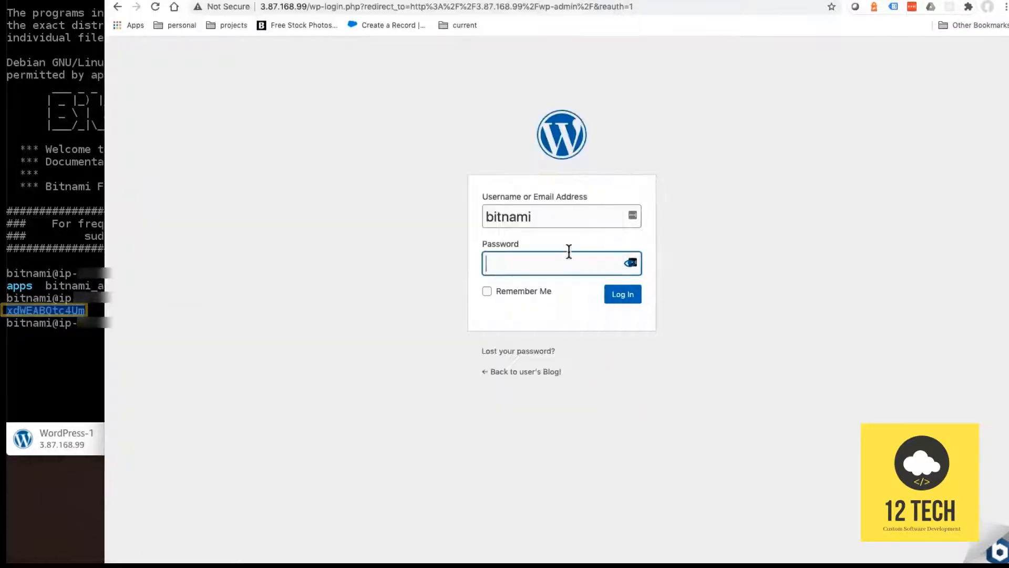
key(super+v)
click(625, 299)
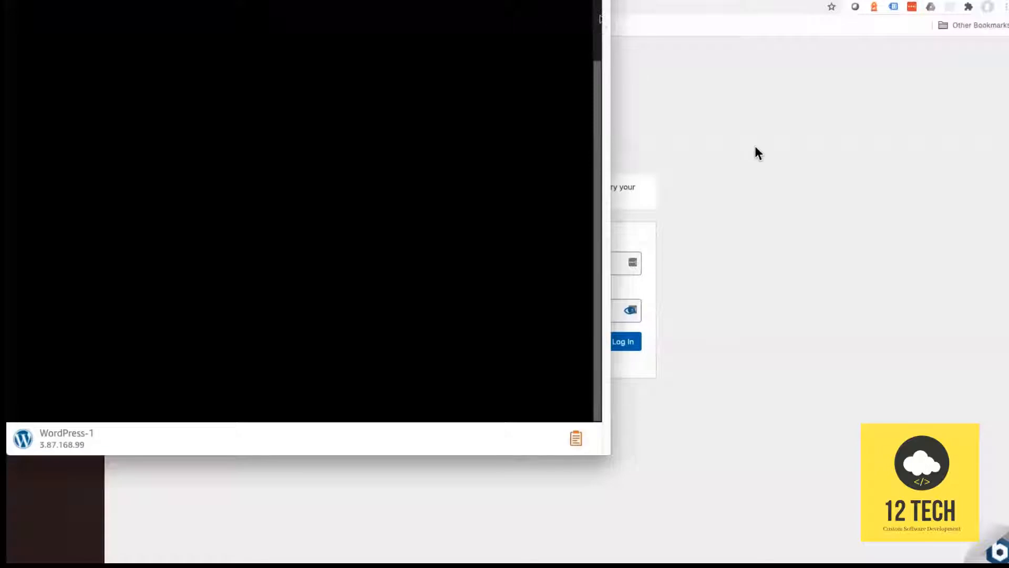
Step: Log in as 'user' with the application password and dismiss the LastPass prompt
click(759, 179)
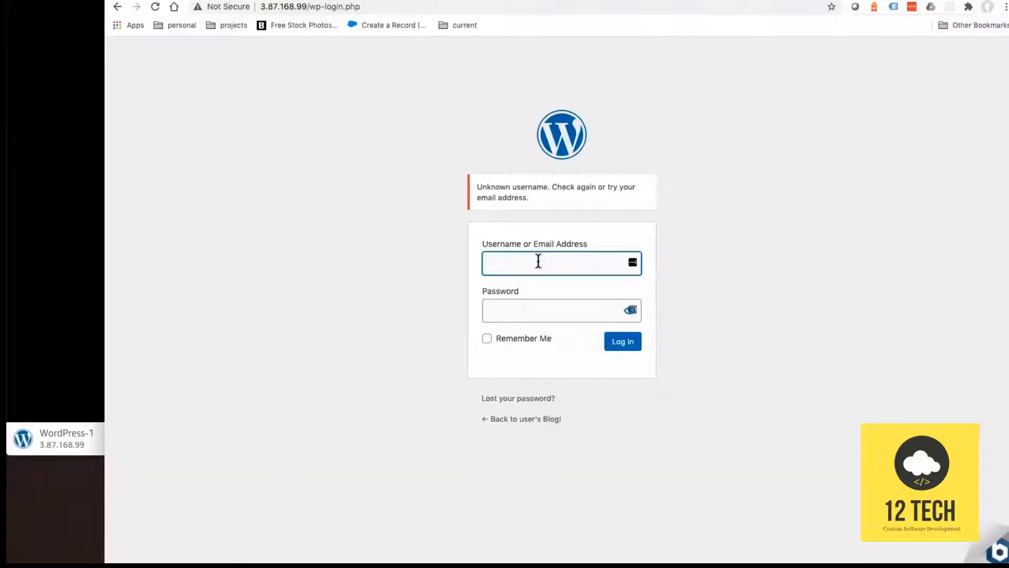
text(user)
key(Tab)
key(super+v)
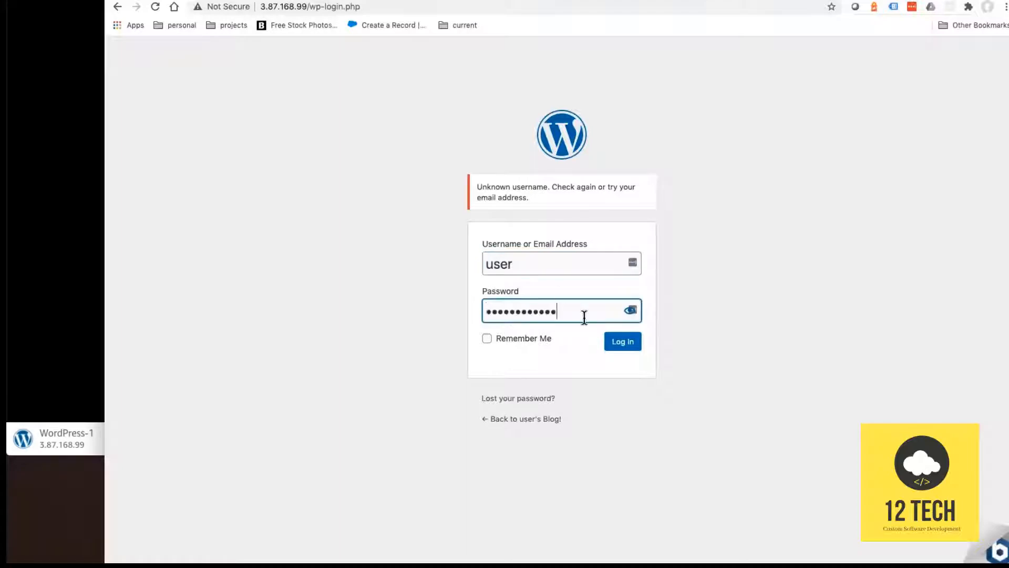
click(619, 343)
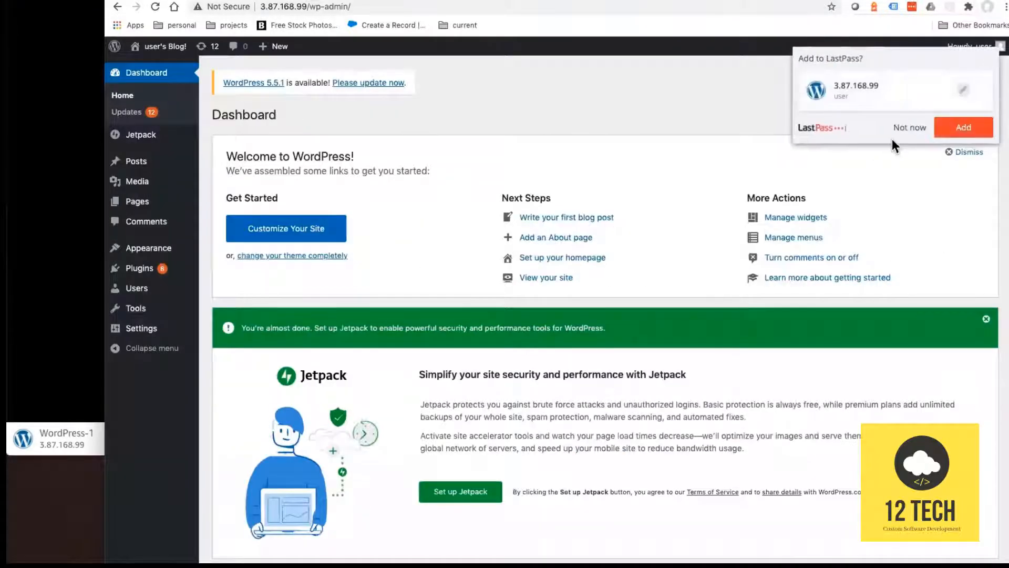
click(905, 130)
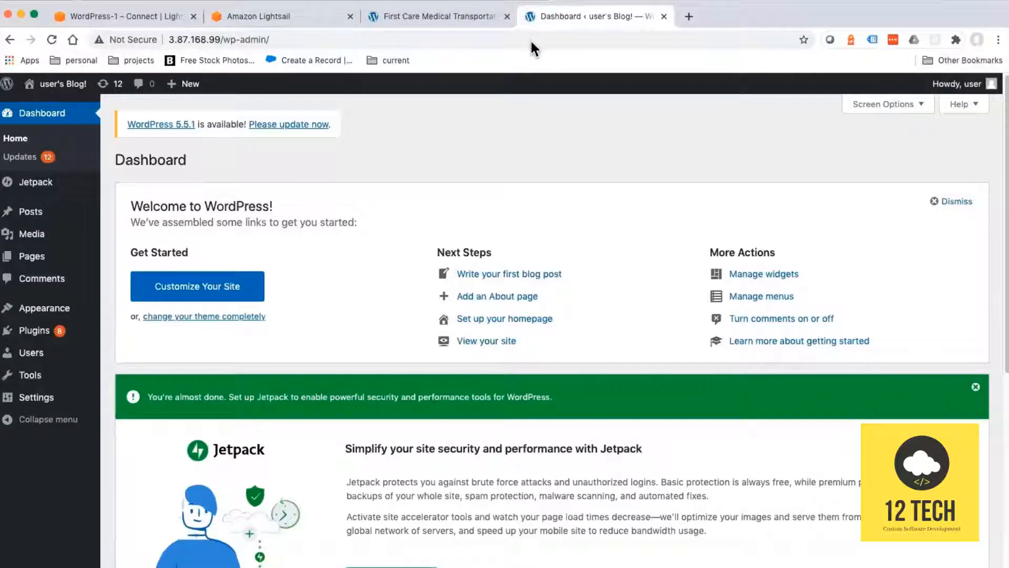
Step: Return to the WordPress-1 instance's Connect page showing public IP 3.87.168.99
drag(732, 16, 740, 34)
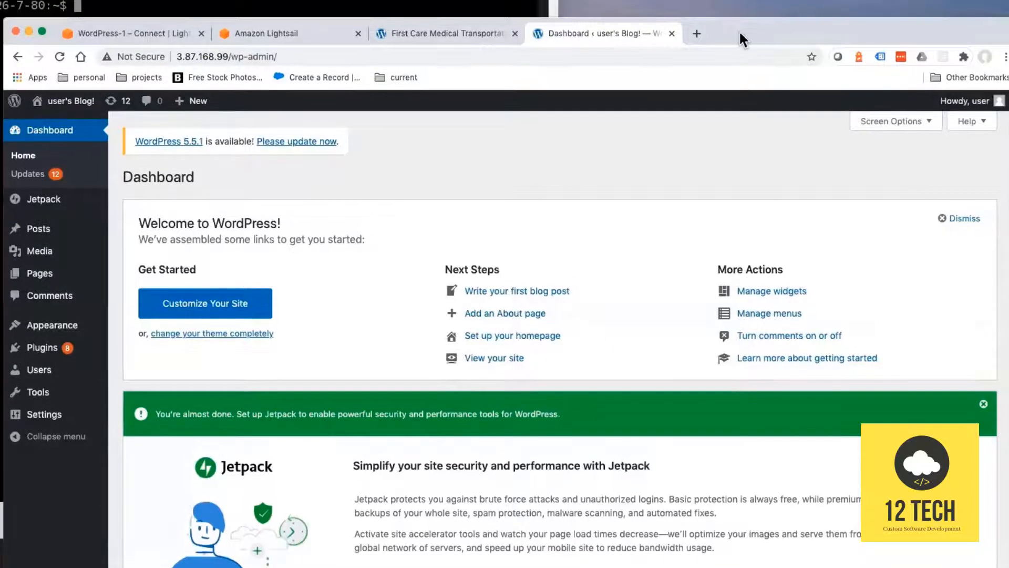
click(248, 35)
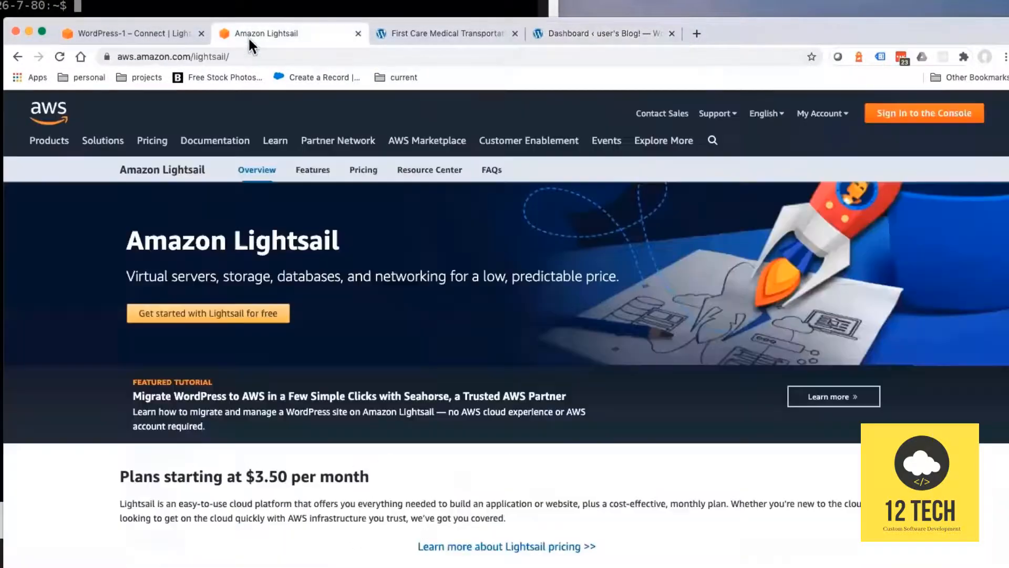
click(137, 32)
scroll(245, 318, up, 5)
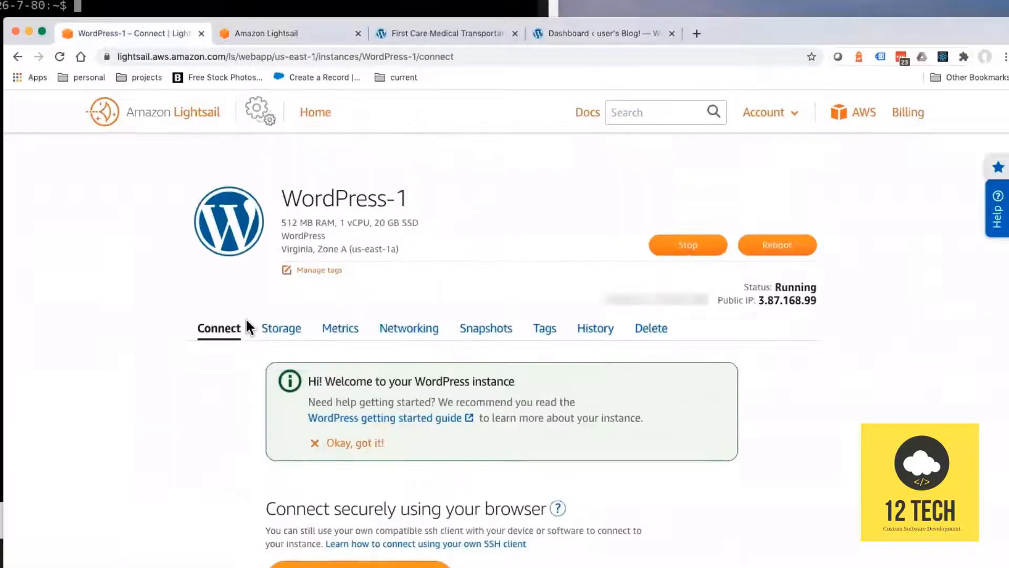
drag(737, 45, 741, 19)
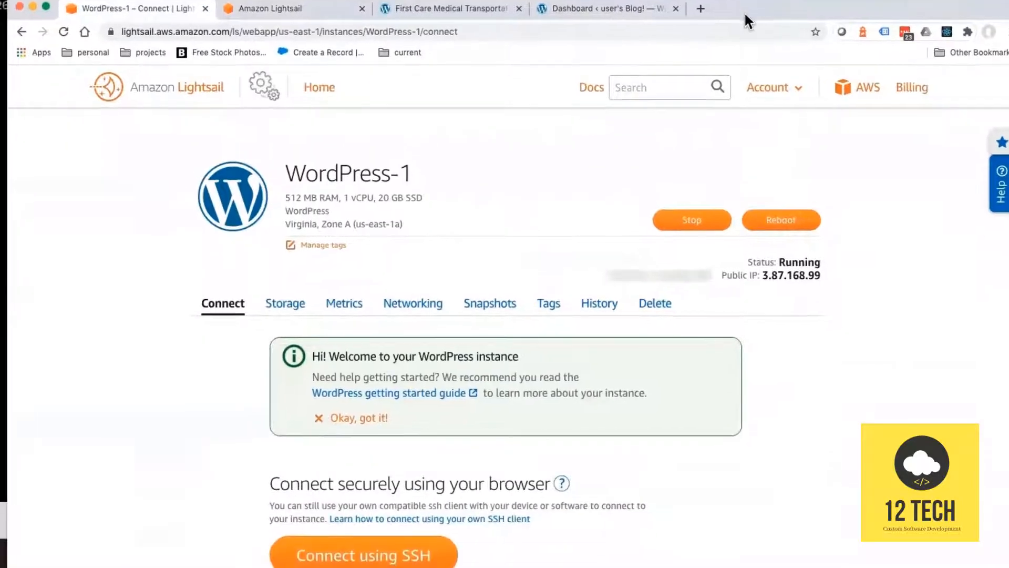
Step: Create StaticIp-1 attached to WordPress-1 from the Networking tab and select its address
click(427, 308)
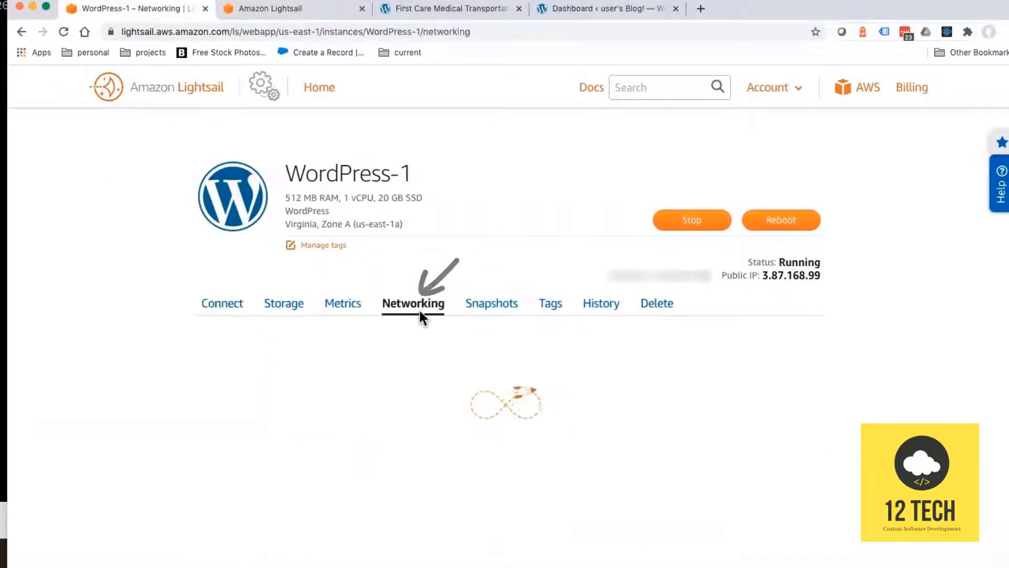
scroll(416, 413, down, 1)
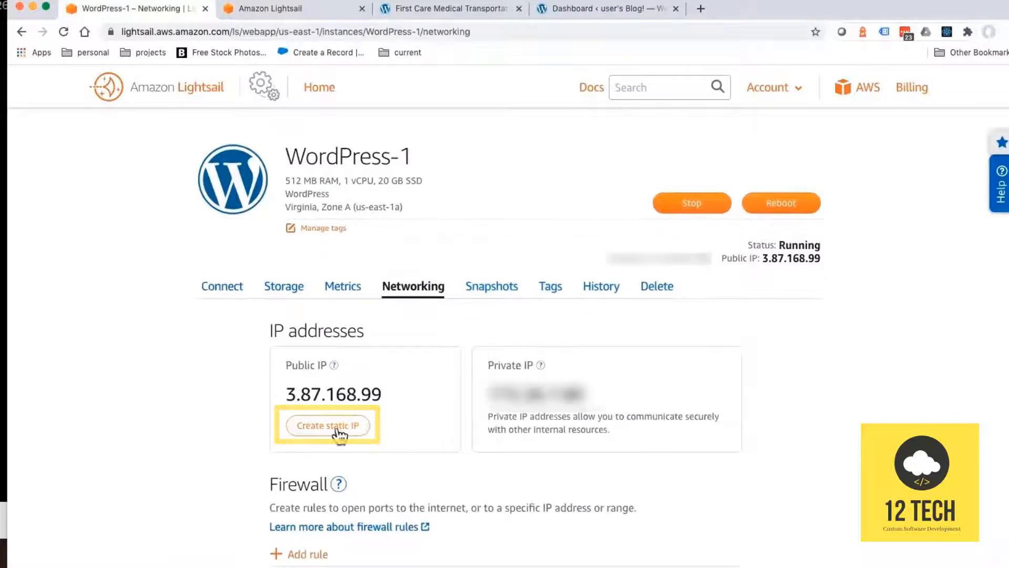
click(340, 429)
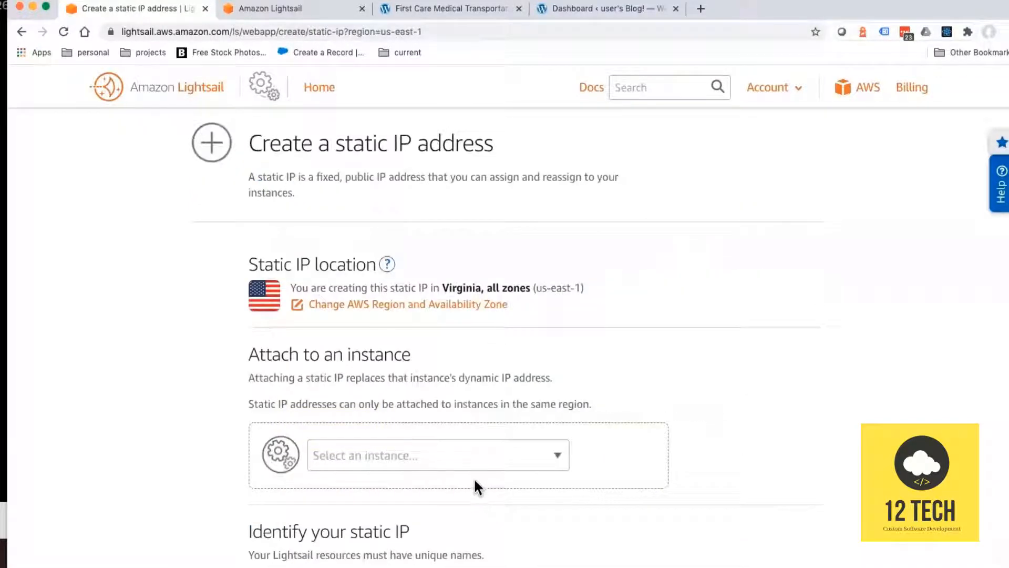
click(487, 455)
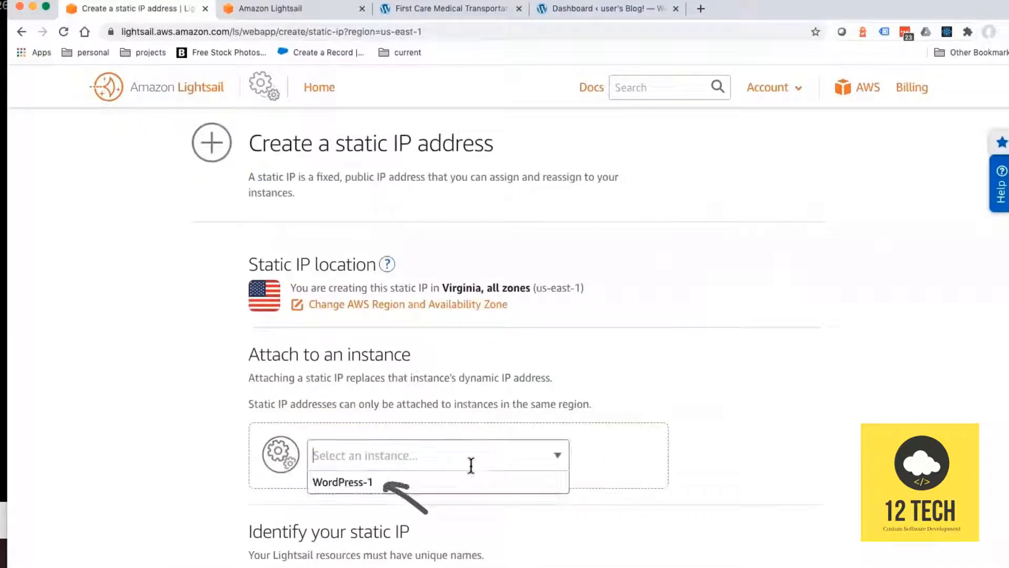
click(434, 489)
scroll(610, 488, down, 4)
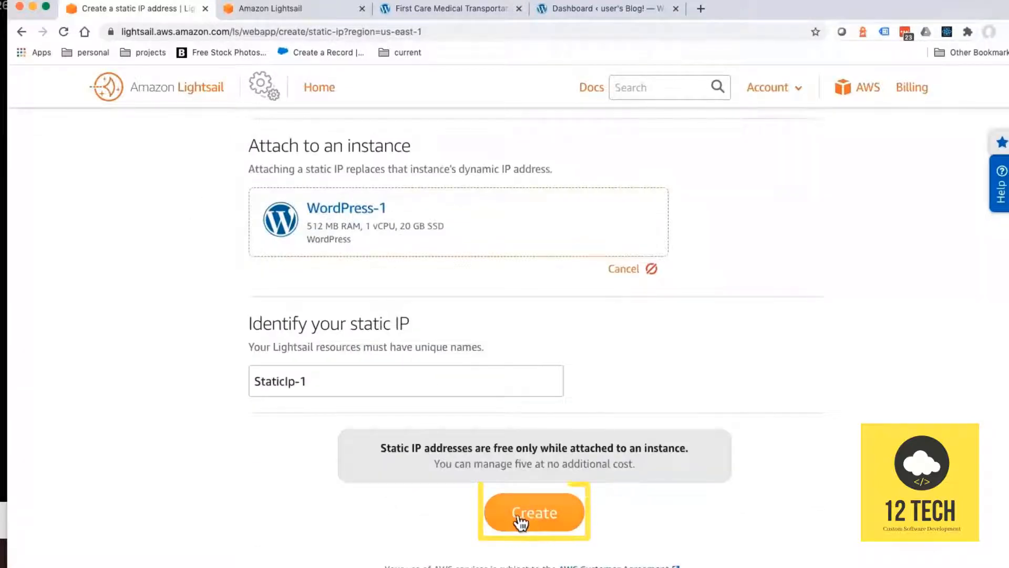
click(567, 523)
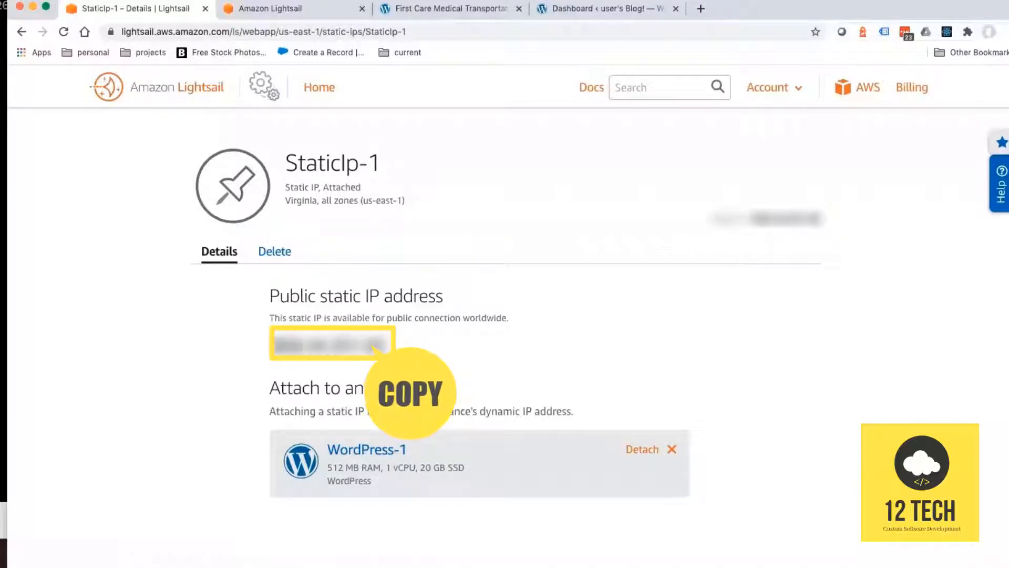
drag(275, 344, 375, 346)
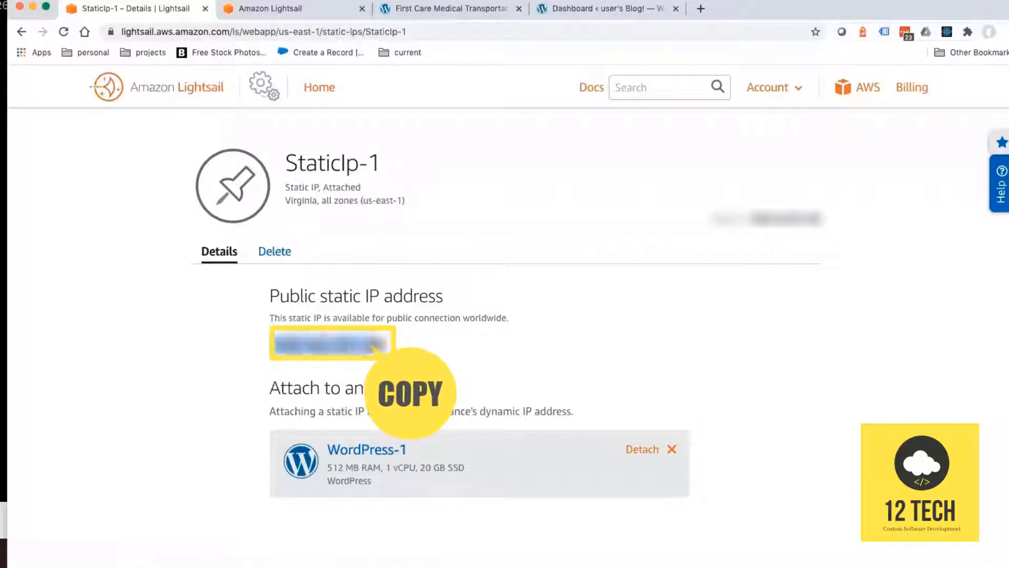
Step: Replace the old IP in the dashboard's address with the static IP
click(623, 11)
click(571, 36)
key(Left)
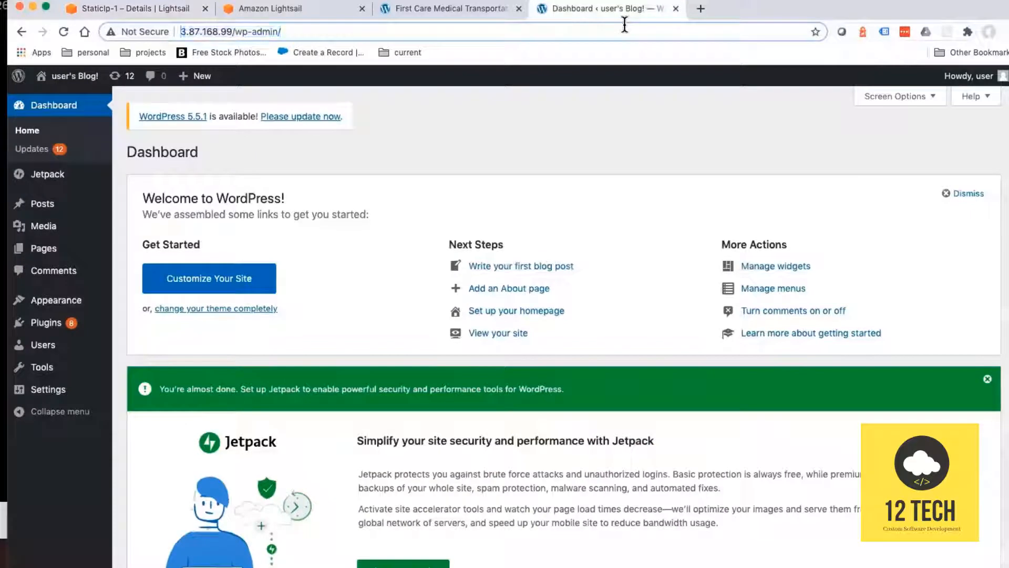
key(alt+shift+Right)
key(super+v)
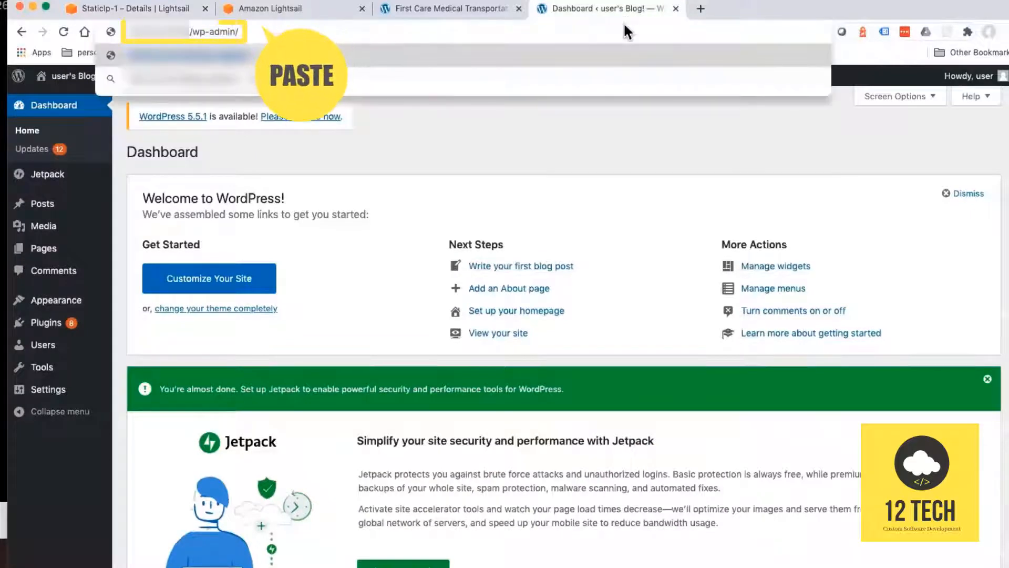
key(Return)
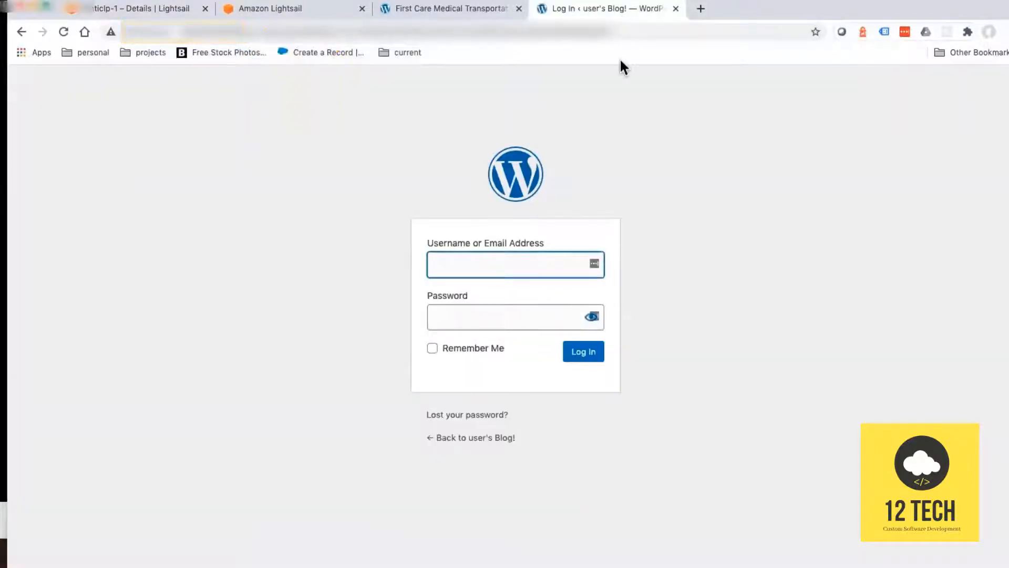
Step: Log in again as 'user' with the application password at the static IP
text(user)
click(518, 317)
key(super+v)
click(578, 360)
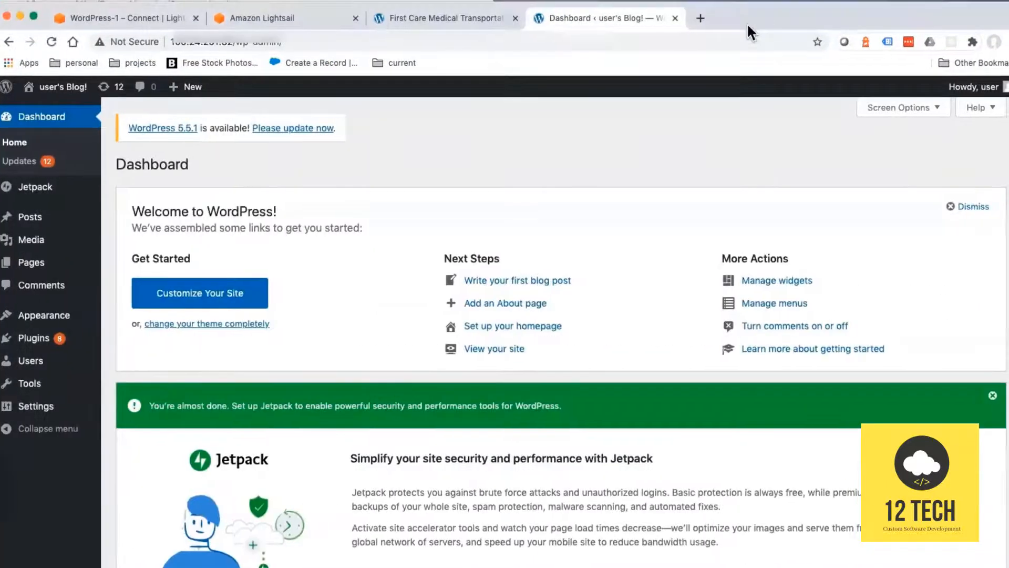
click(462, 18)
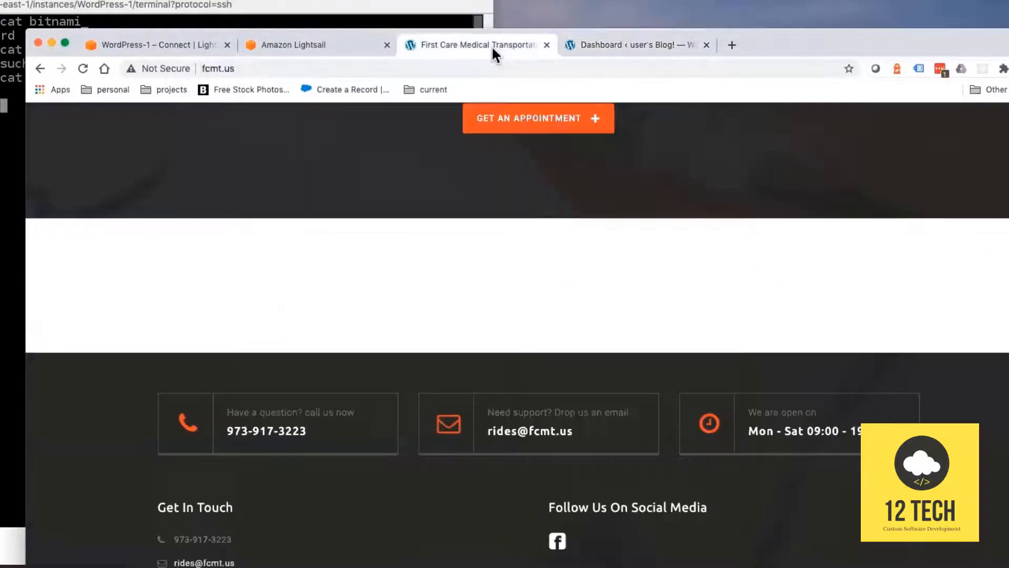
Step: Open fcmt.us/admin and log in with the credentials saved in LastPass
scroll(495, 317, up, 20)
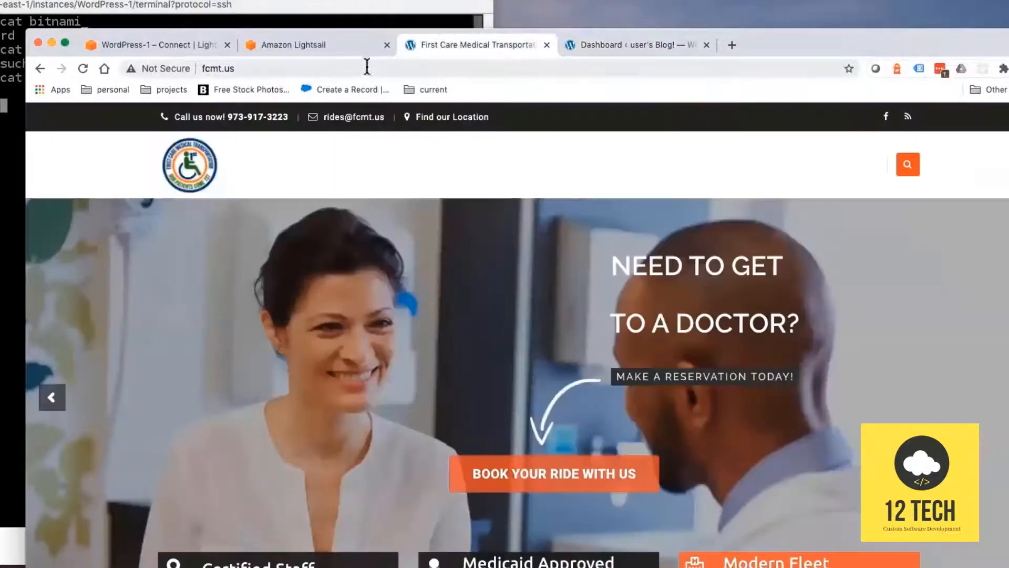
click(368, 67)
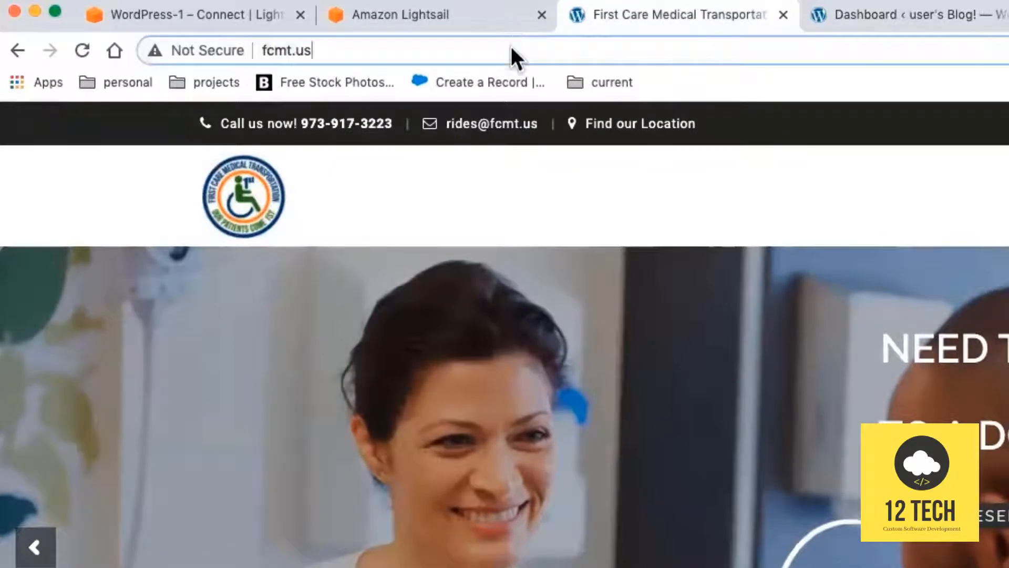
text(/adm)
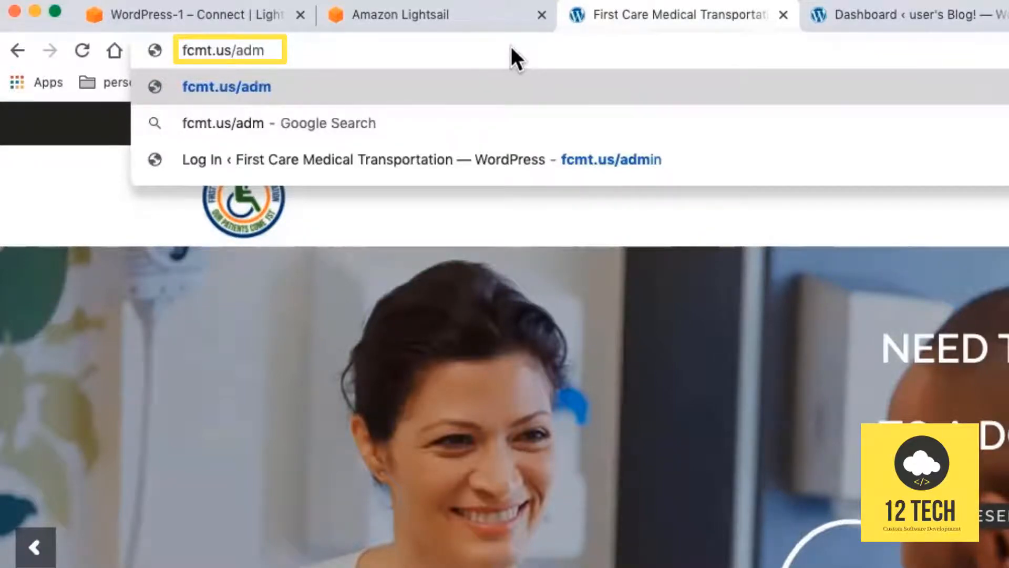
text(in)
key(Return)
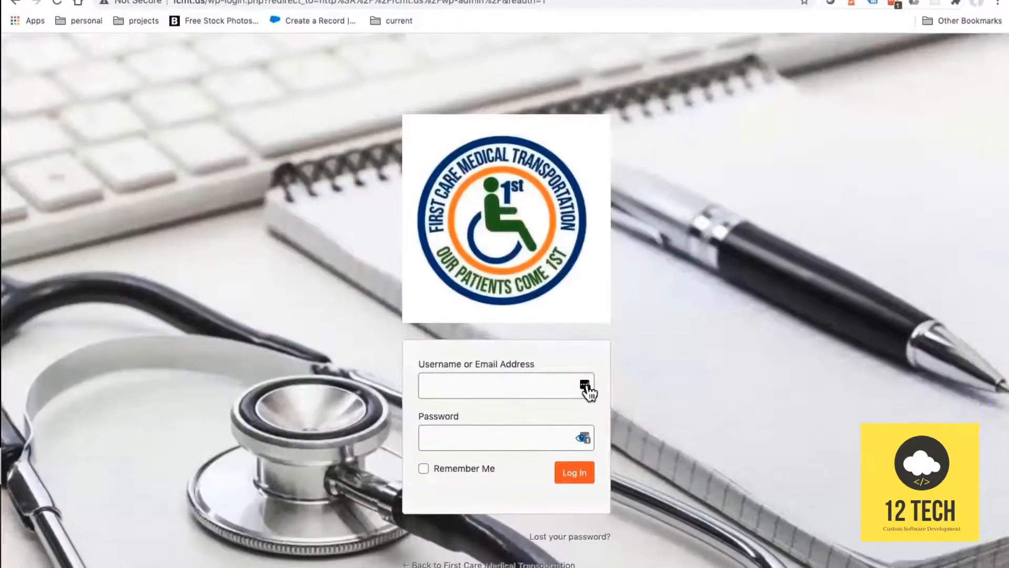
click(619, 448)
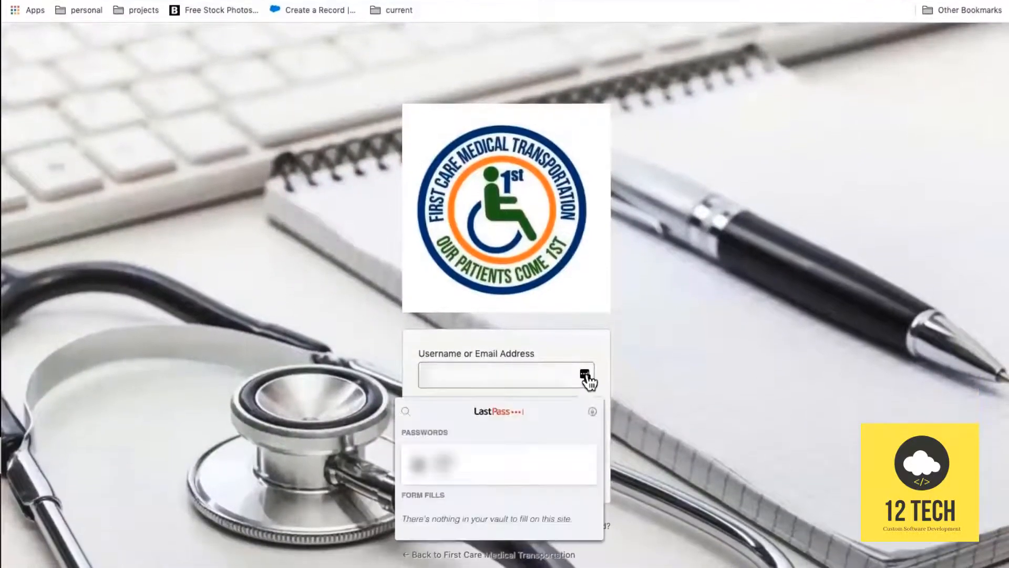
click(467, 477)
click(578, 461)
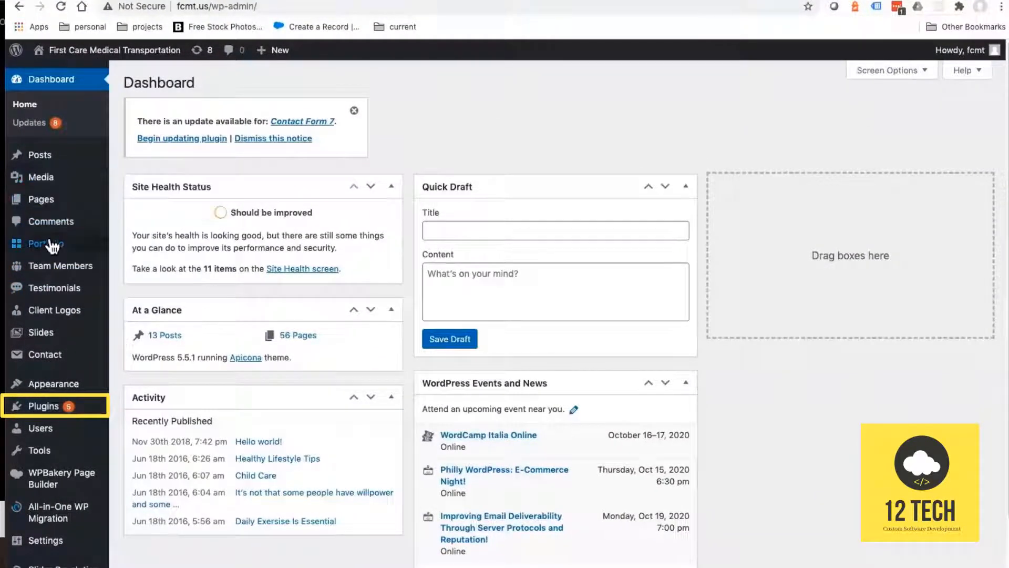
Step: Open the All-in-One WP Migration Export page from the fcmt.us plugins list
click(58, 406)
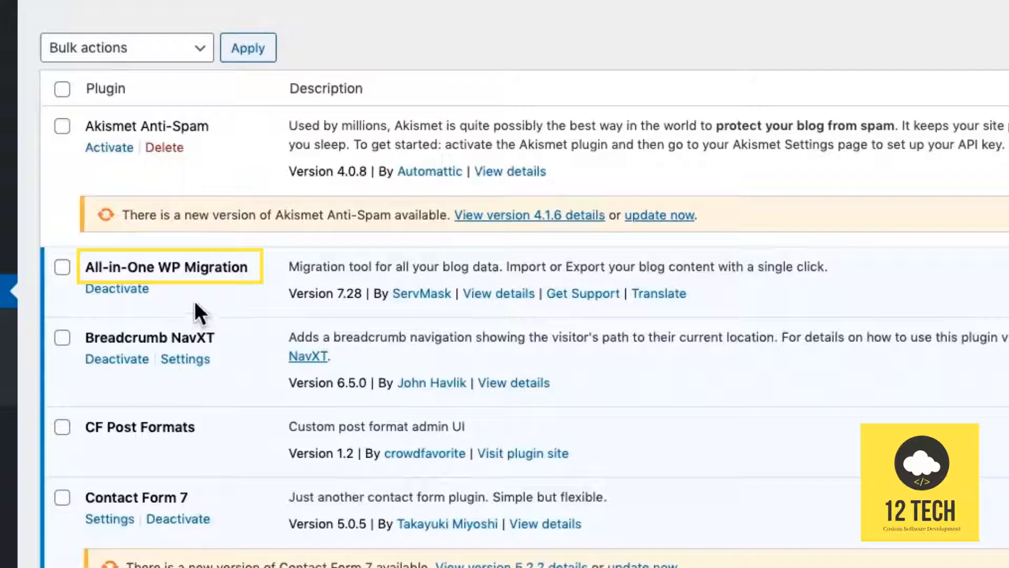
scroll(17, 464, down, 1)
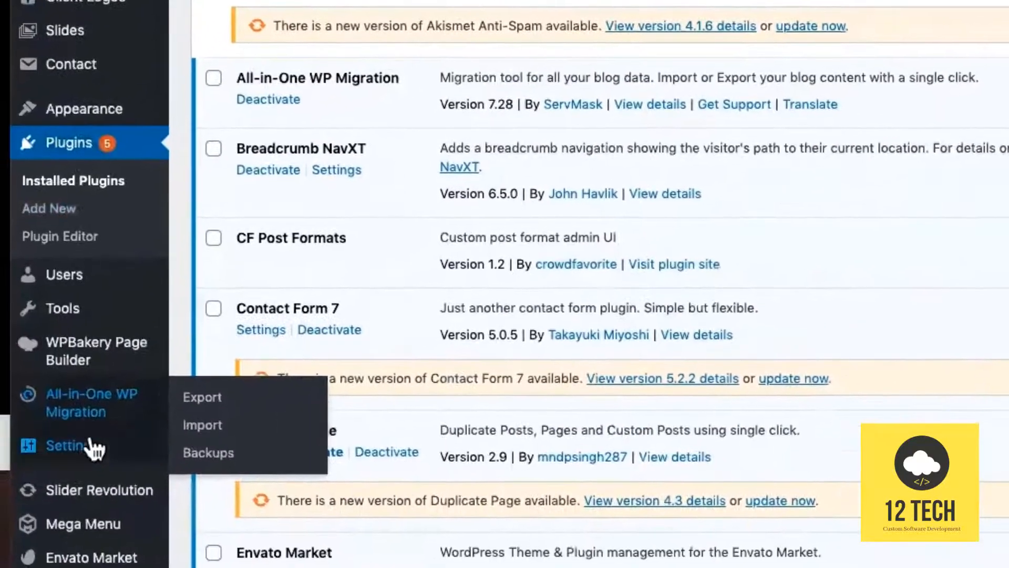
mouse_move(29, 460)
click(103, 415)
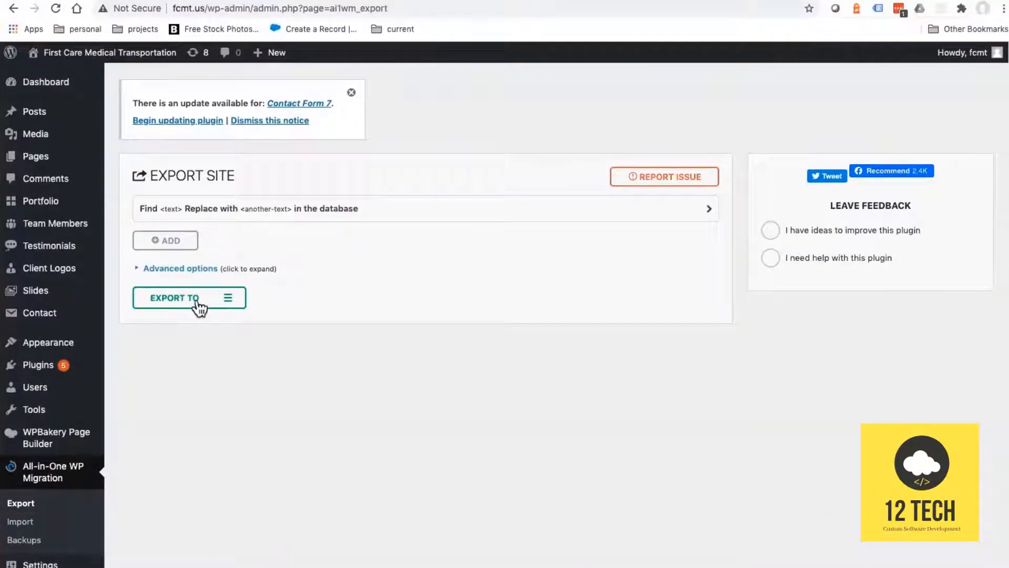
Step: Export the fcmt.us site to a file, producing a 146 MB migration archive
click(198, 305)
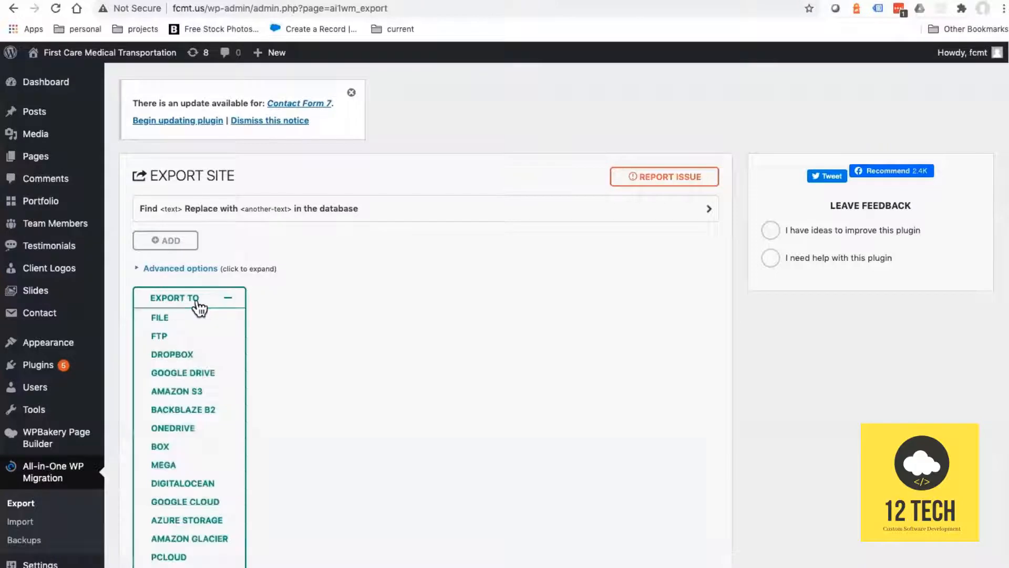
click(164, 319)
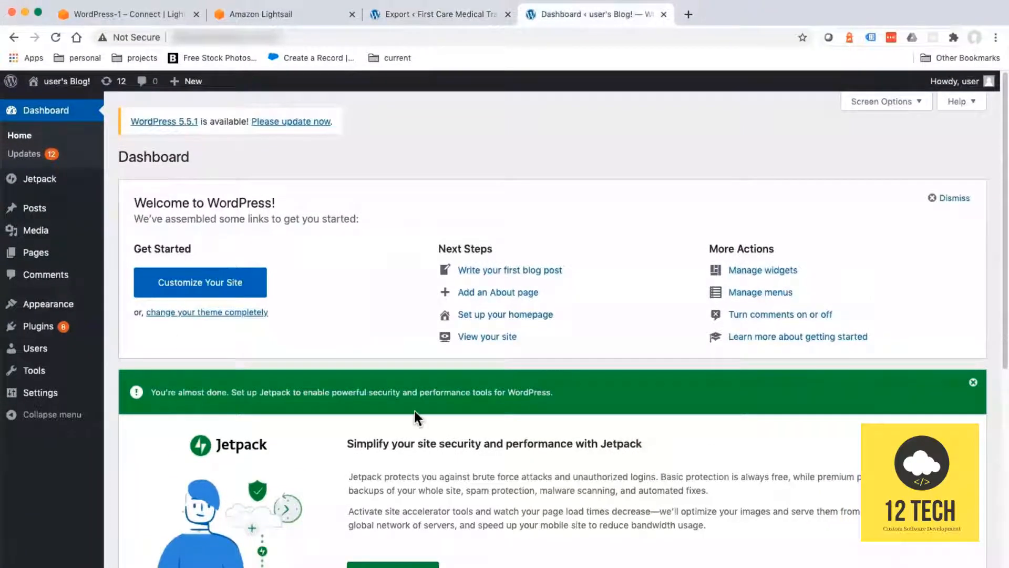
Step: Search the new blog's plugin directory for 'migration' and update All-in-One WP Migration
mouse_move(57, 326)
click(169, 327)
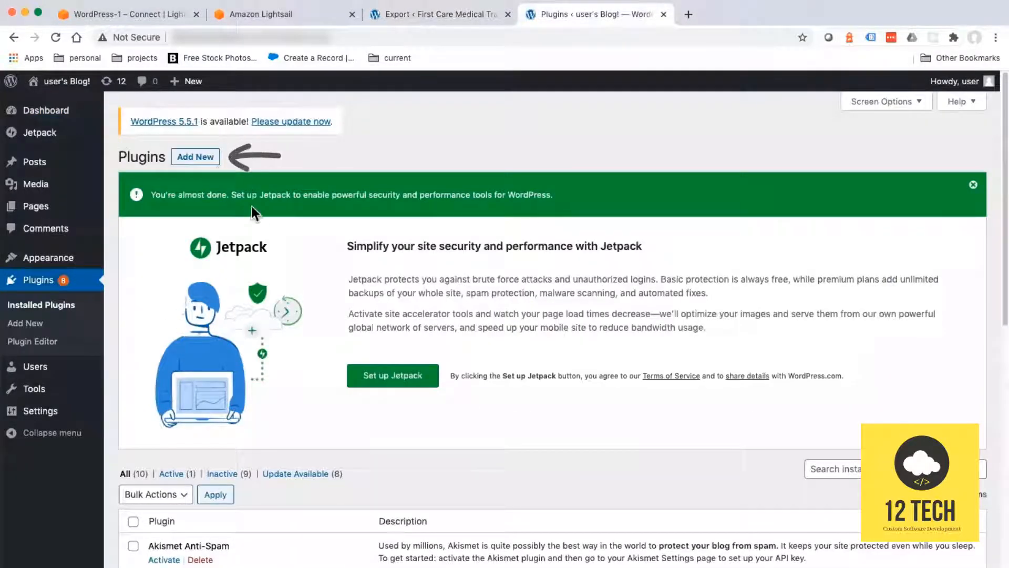
click(195, 157)
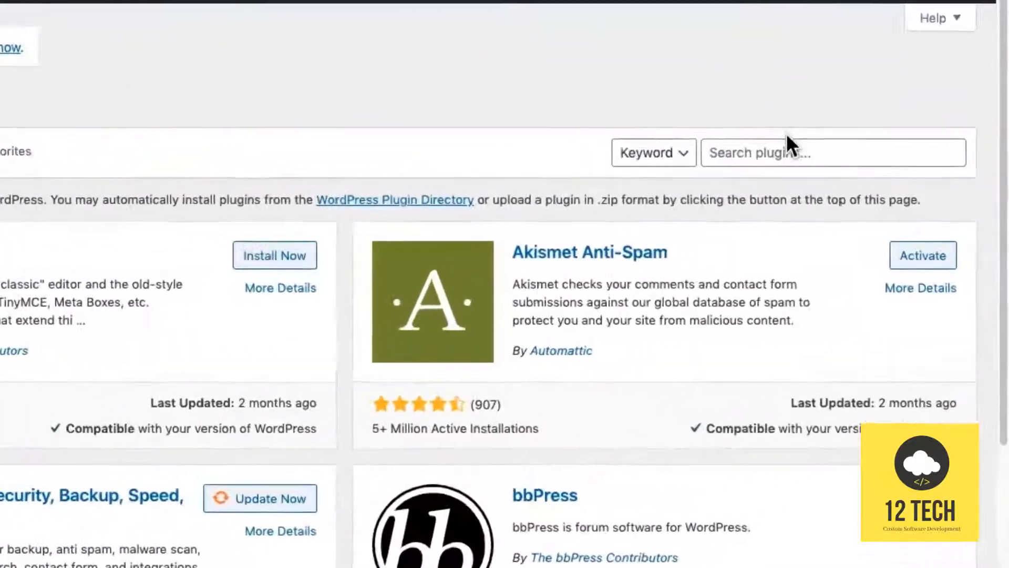
click(854, 191)
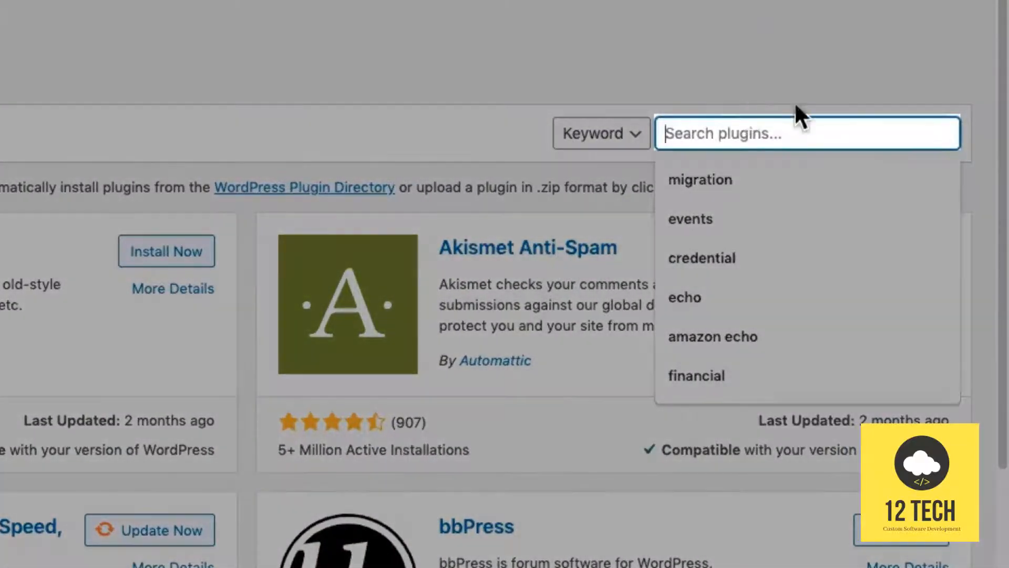
click(782, 177)
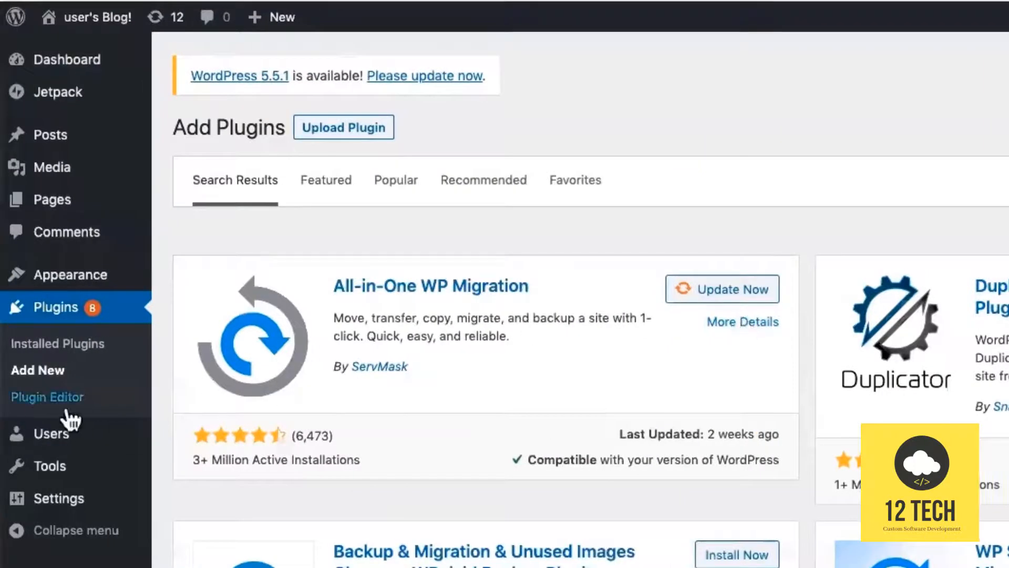
click(702, 292)
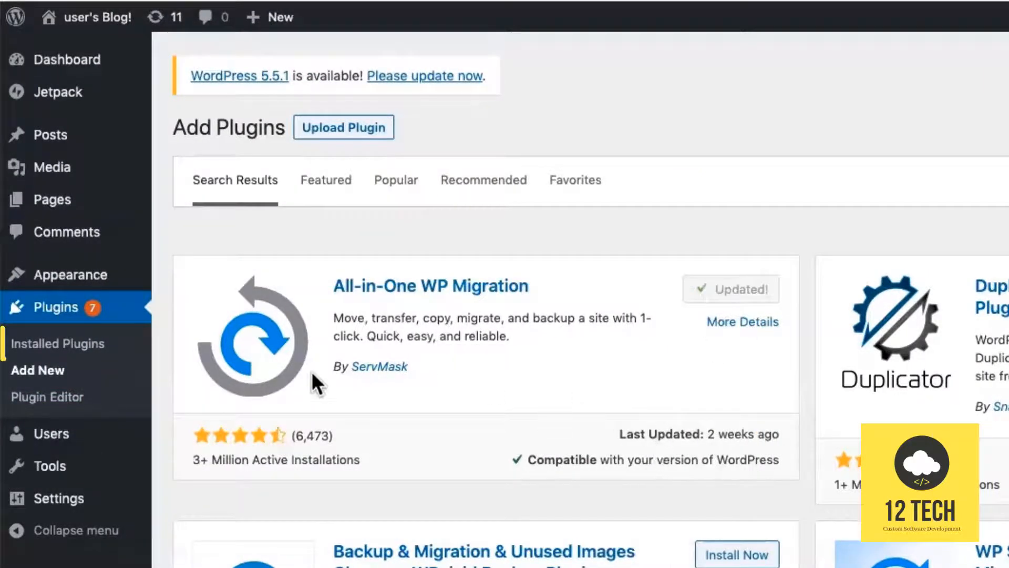
Step: Activate the updated All-in-One WP Migration plugin in the Installed Plugins list
click(72, 347)
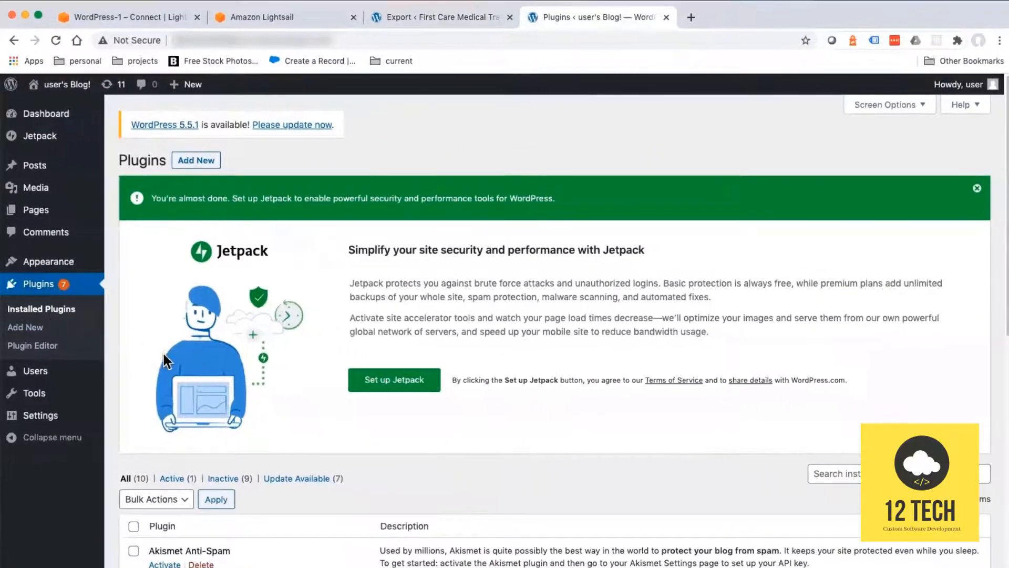
scroll(164, 356, down, 10)
scroll(165, 358, down, 5)
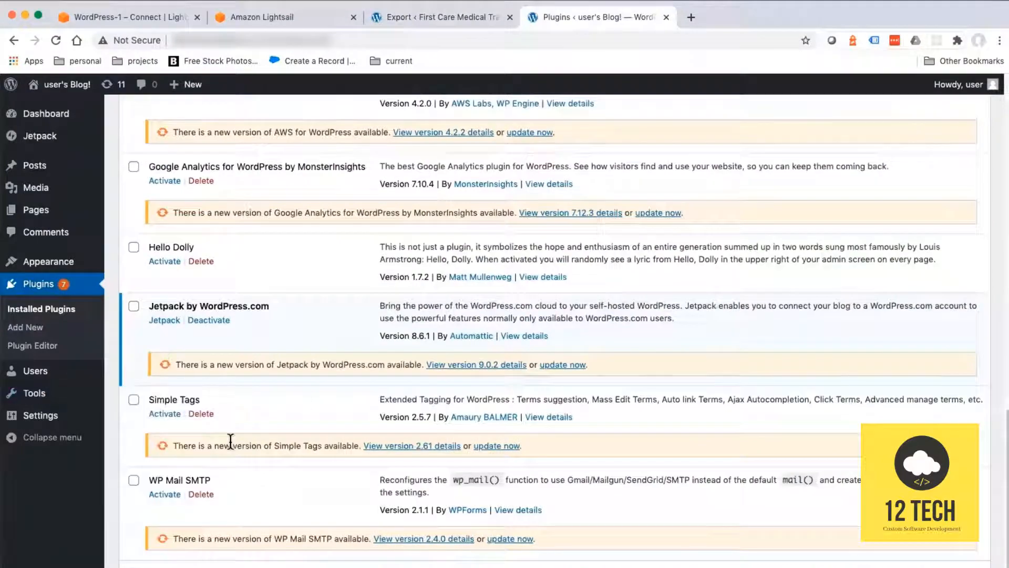
scroll(270, 489, up, 4)
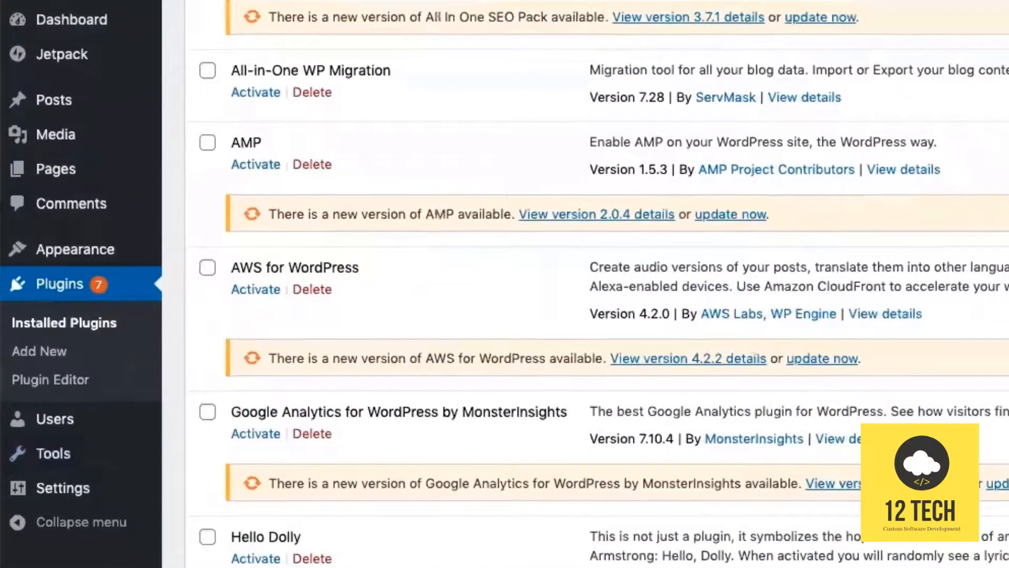
scroll(339, 497, up, 3)
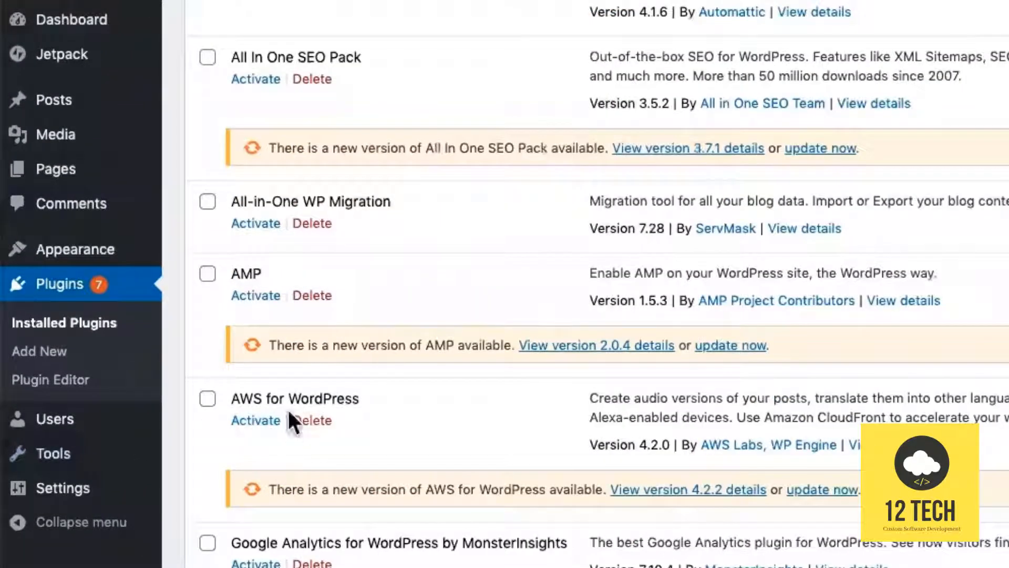
scroll(302, 426, up, 3)
click(251, 340)
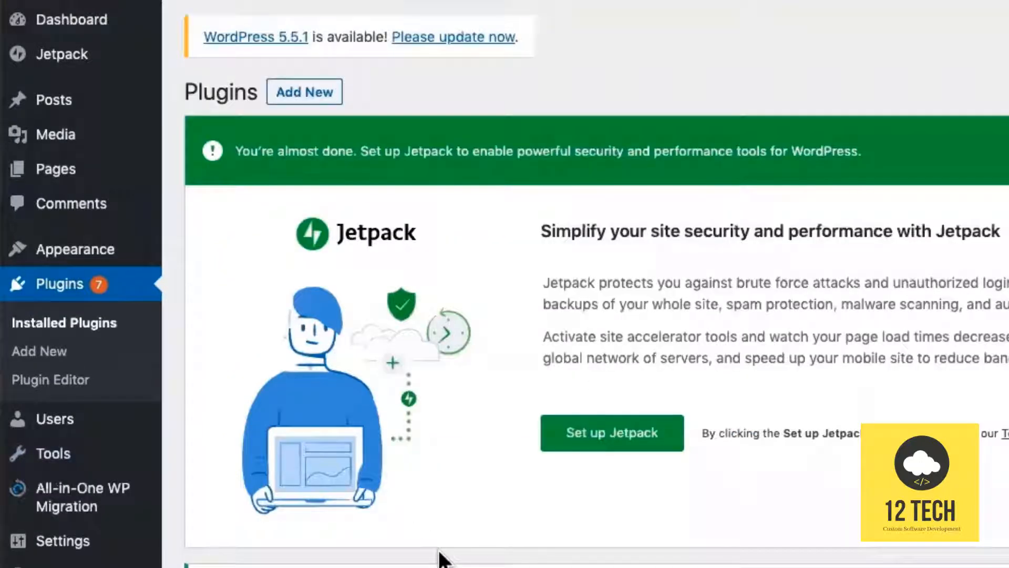
Step: Open the migration Import page and its 'Increase maximum upload file size' how-to in a new tab
click(68, 497)
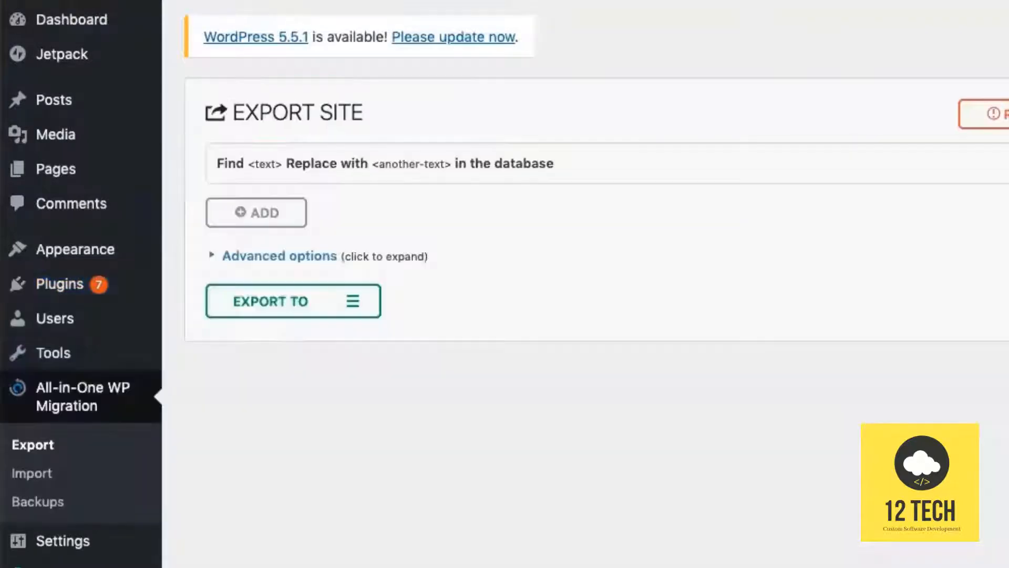
click(48, 479)
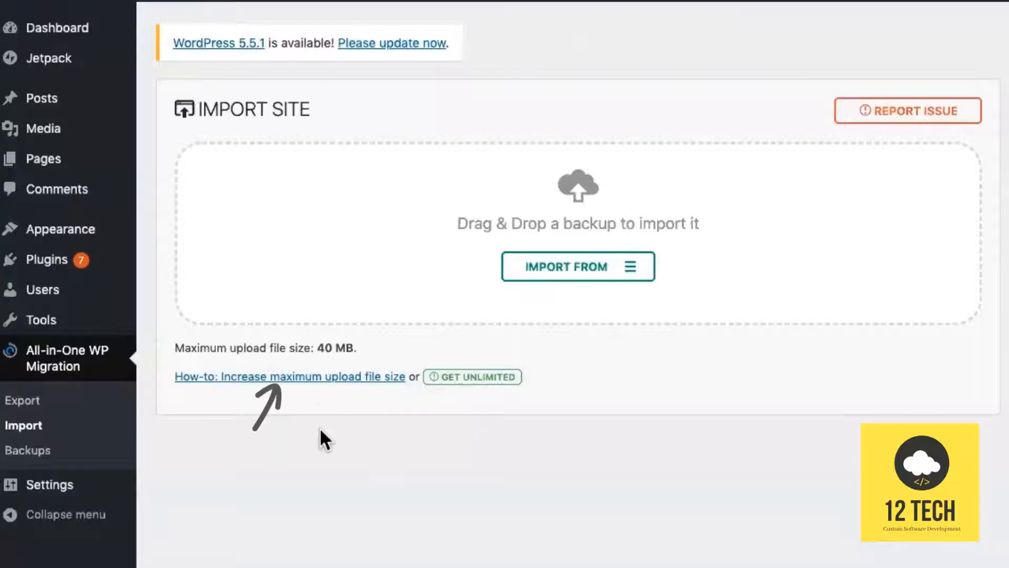
right_click(337, 377)
click(351, 389)
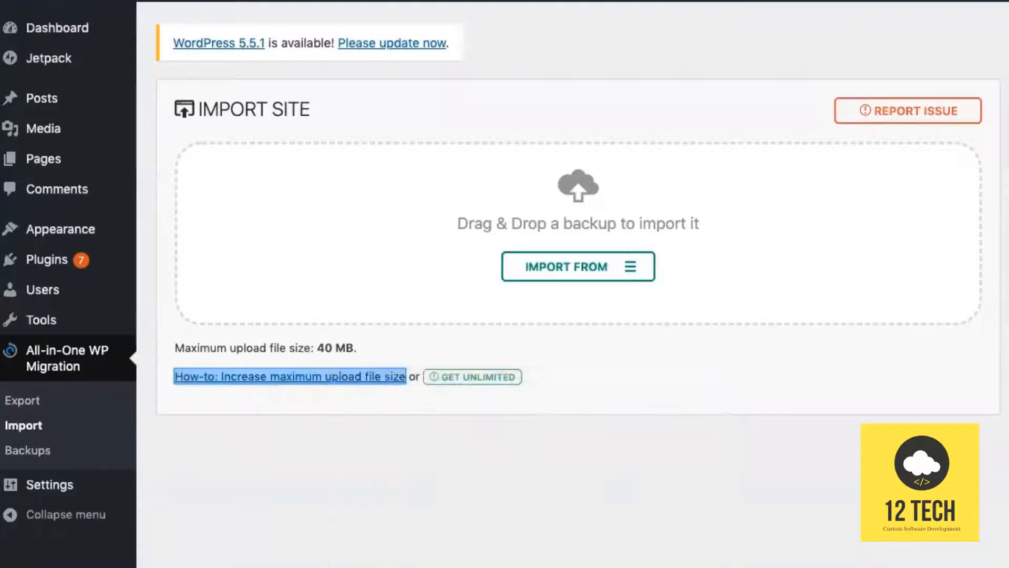
click(750, 3)
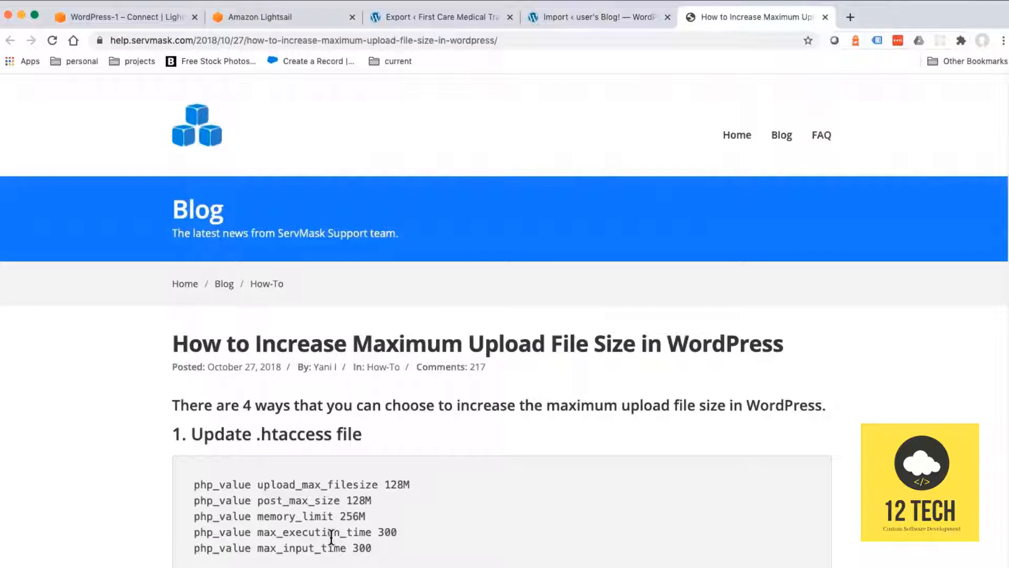
Step: Read the ServMask guide's .htaccess and wp-config.php upload-limit instructions, then return to the terminal
scroll(331, 536, down, 3)
scroll(332, 537, down, 3)
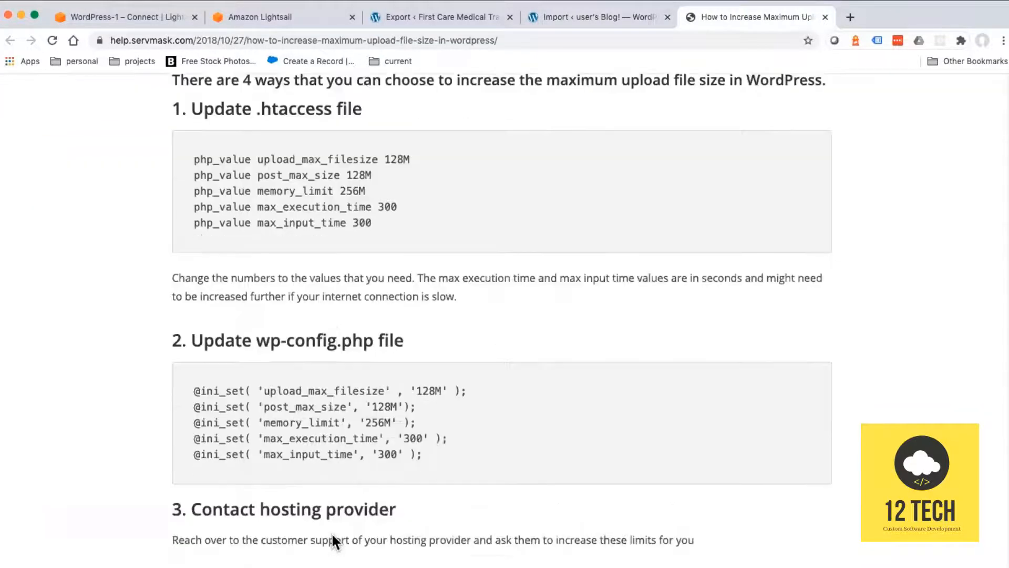
scroll(331, 532, down, 3)
scroll(331, 532, up, 10)
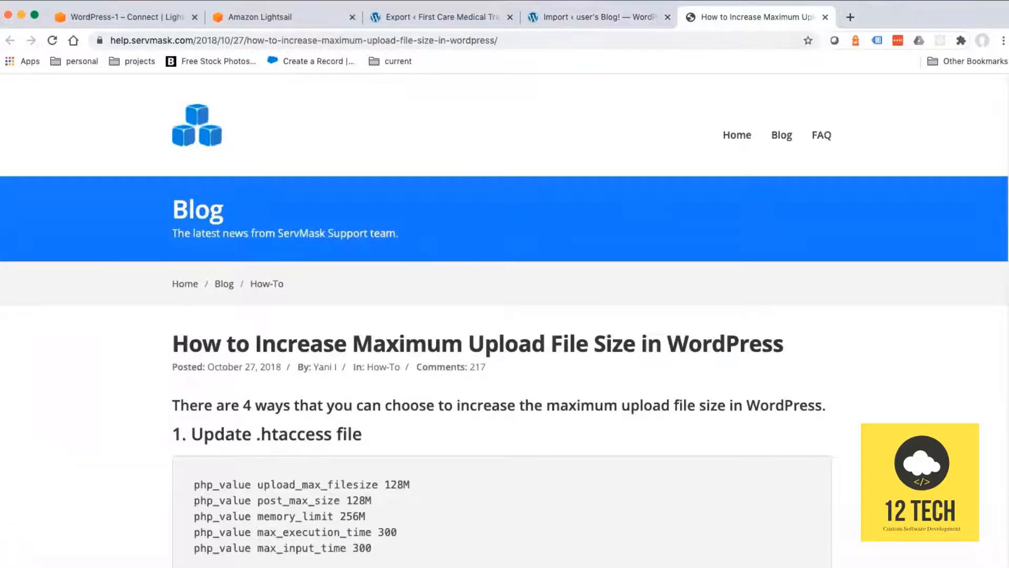
click(1, 208)
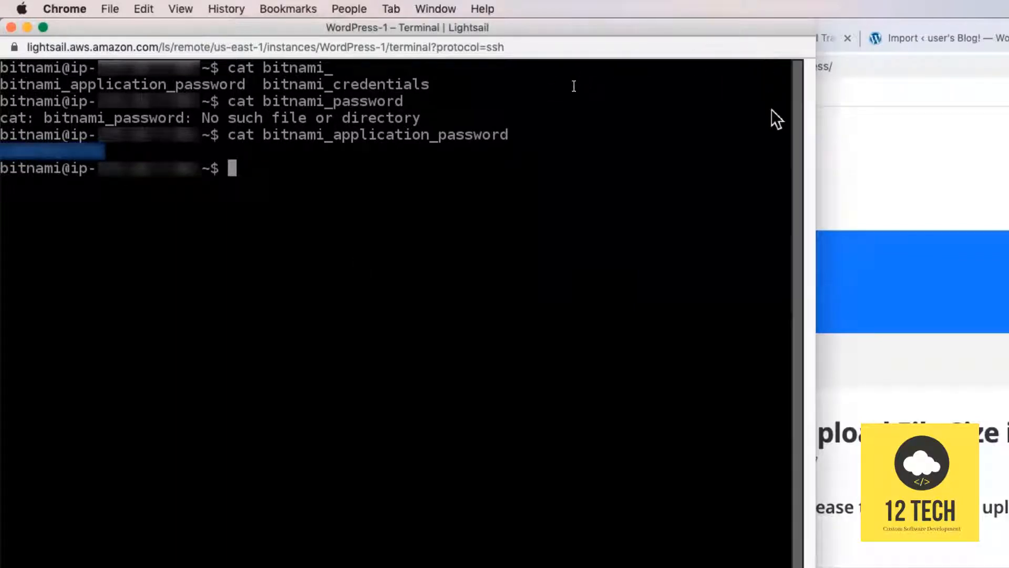
Step: Change to /opt/bitnami/php/etc, list its files and open php.ini in vim
text(cd /)
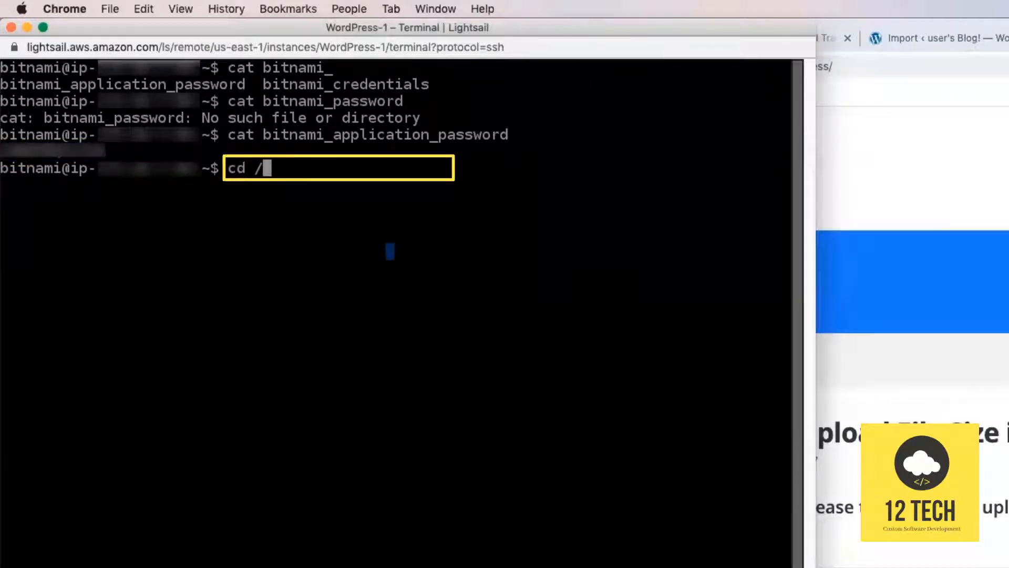
text(opt/)
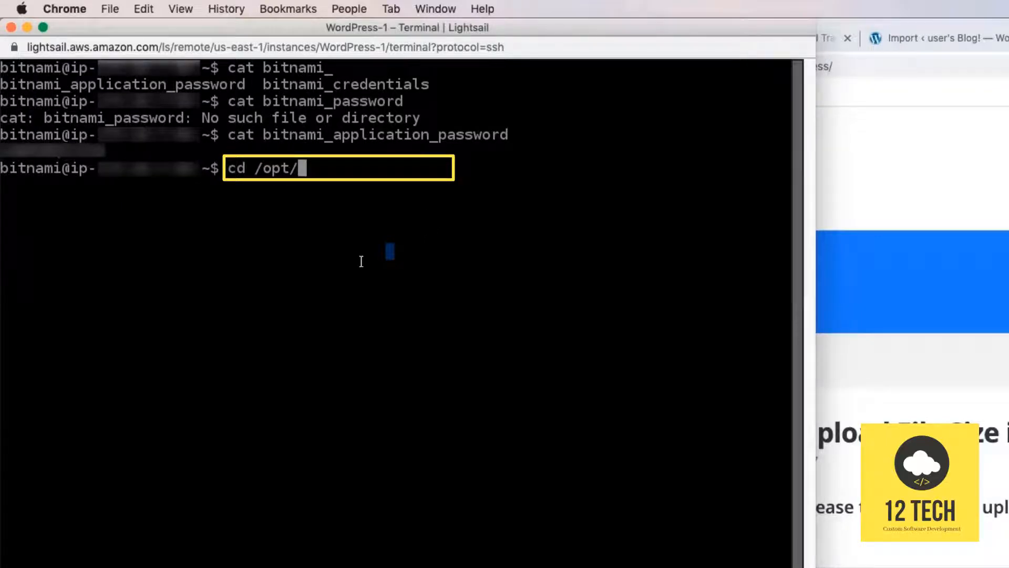
text(bitn)
key(Tab)
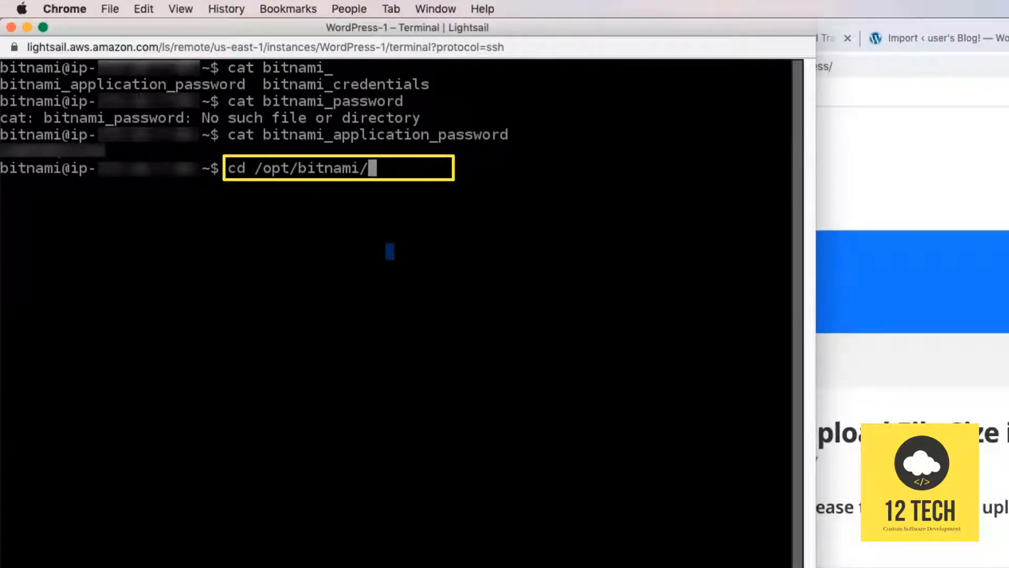
text(php/etc/)
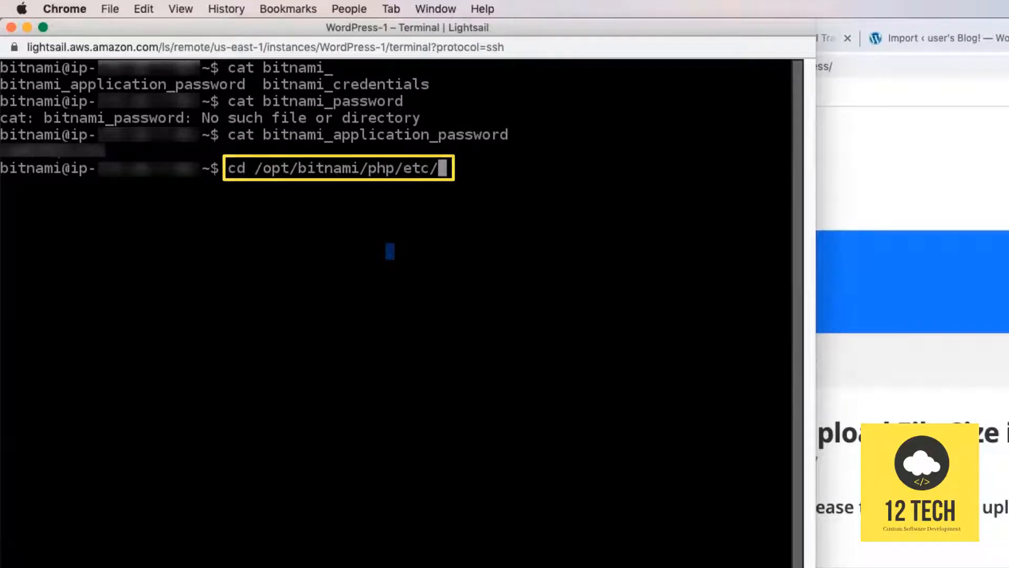
key(Return)
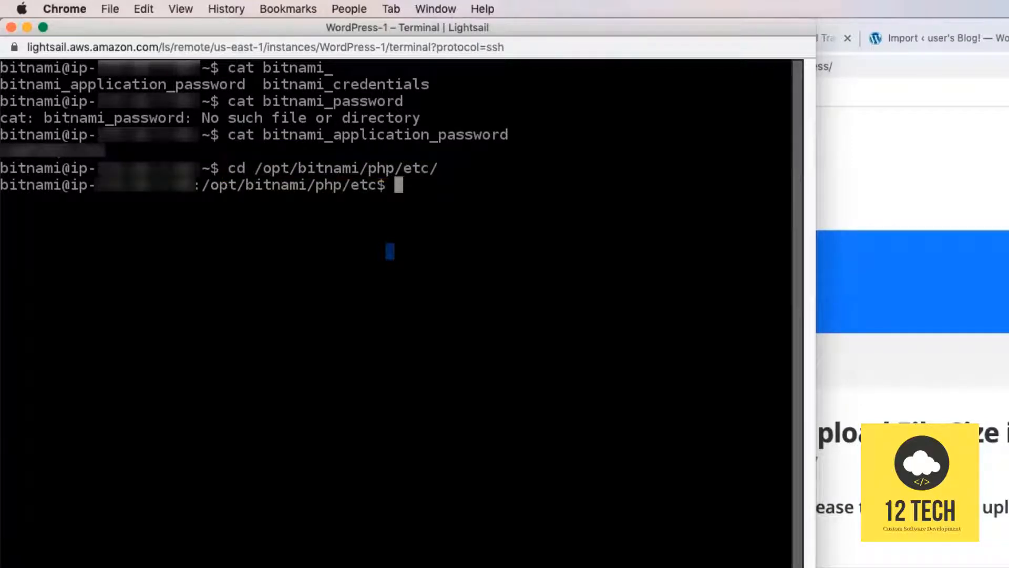
text(ls)
key(Return)
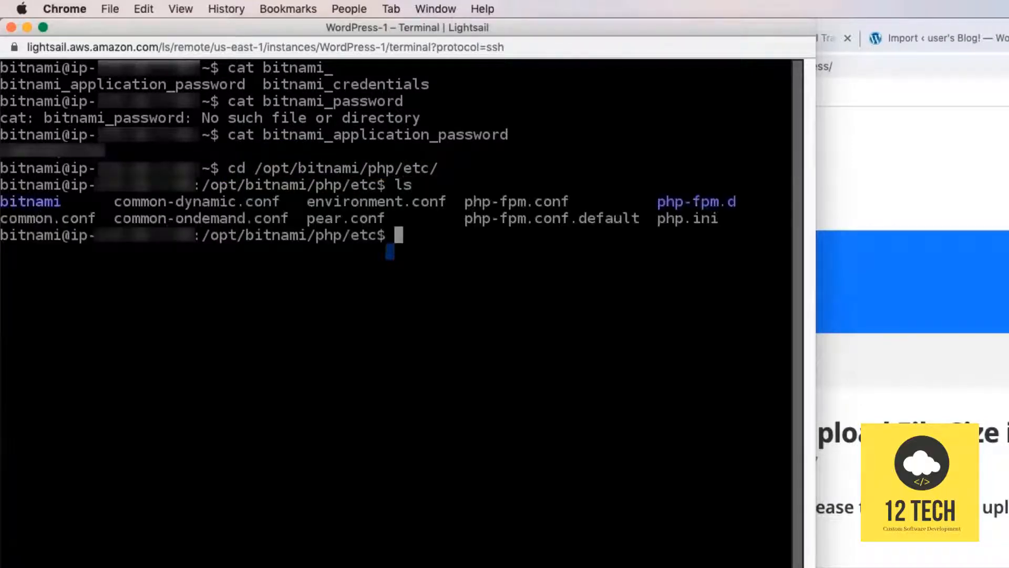
text(vim php)
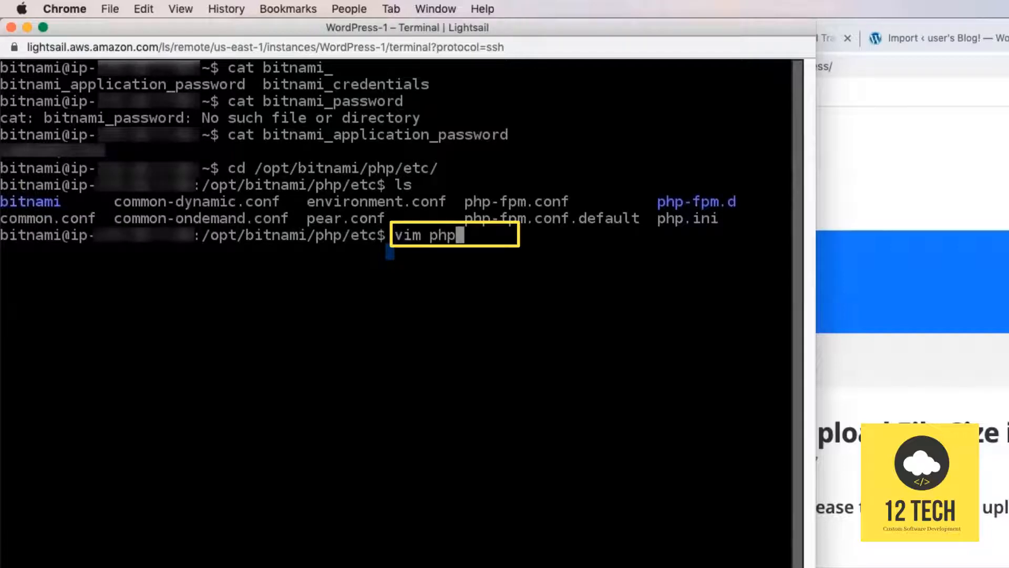
text(.ini)
key(Return)
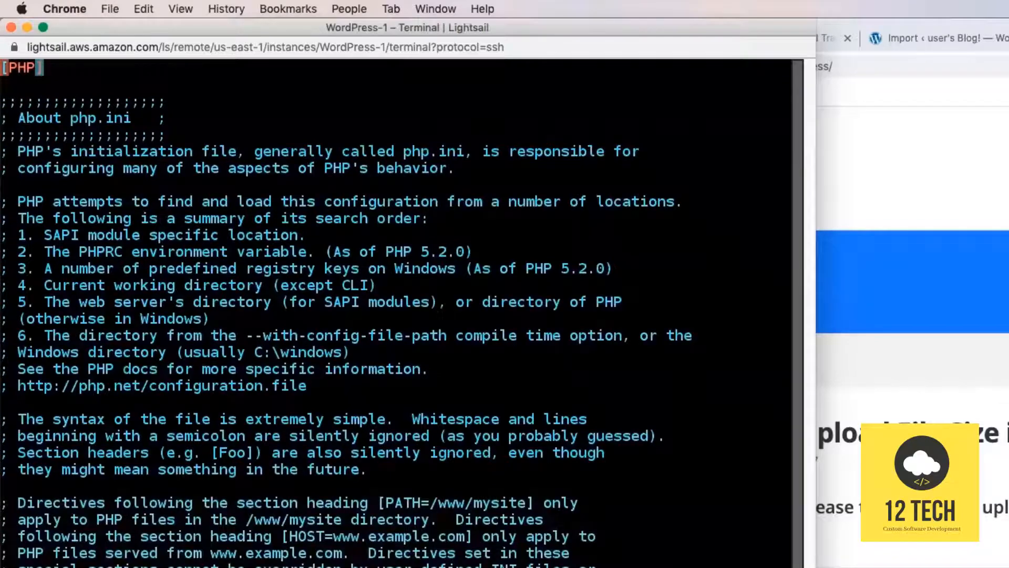
Step: Change upload_max_filesize in php.ini from 40M to 250M
key(ctrl+d)
key(ctrl+d)
key(ctrl+d)
key(ctrl+d)
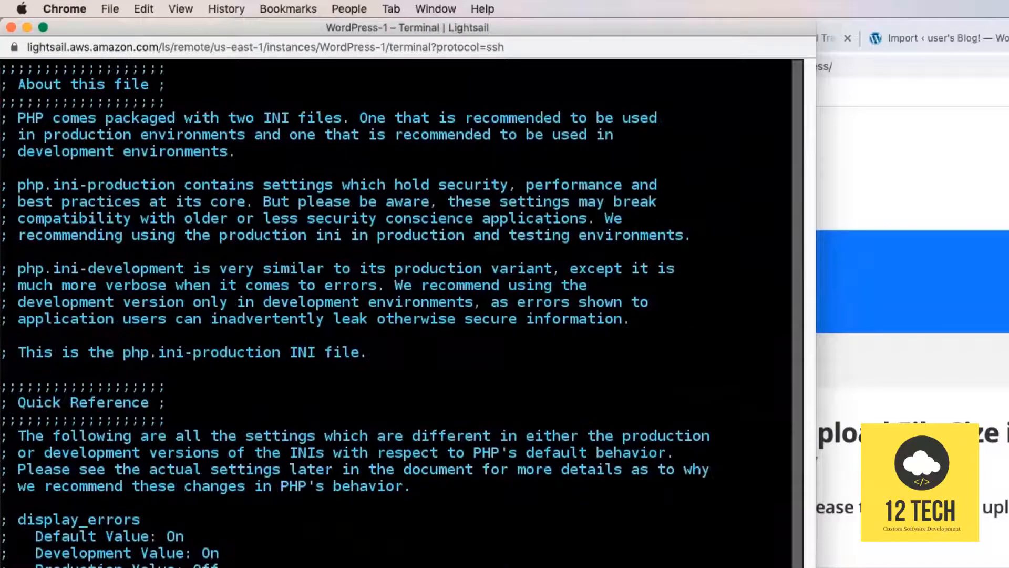
key(ctrl+d)
key(ctrl+d)
key(ctrl+d)
key(ctrl+d)
key(ctrl+d)
key(ctrl+d)
key(ctrl+d)
key(ctrl+d)
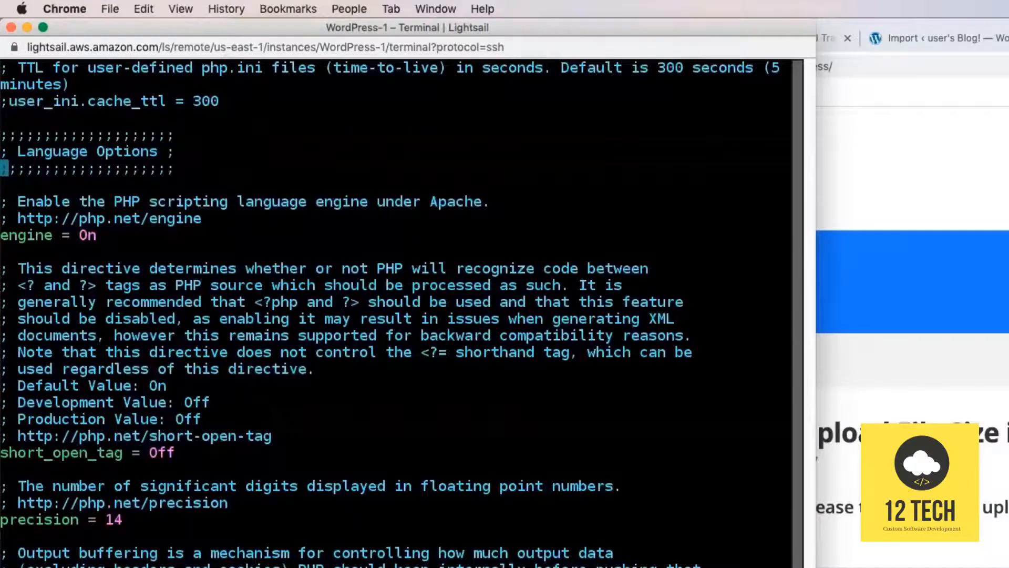
key(ctrl+d)
key(ctrl+d)
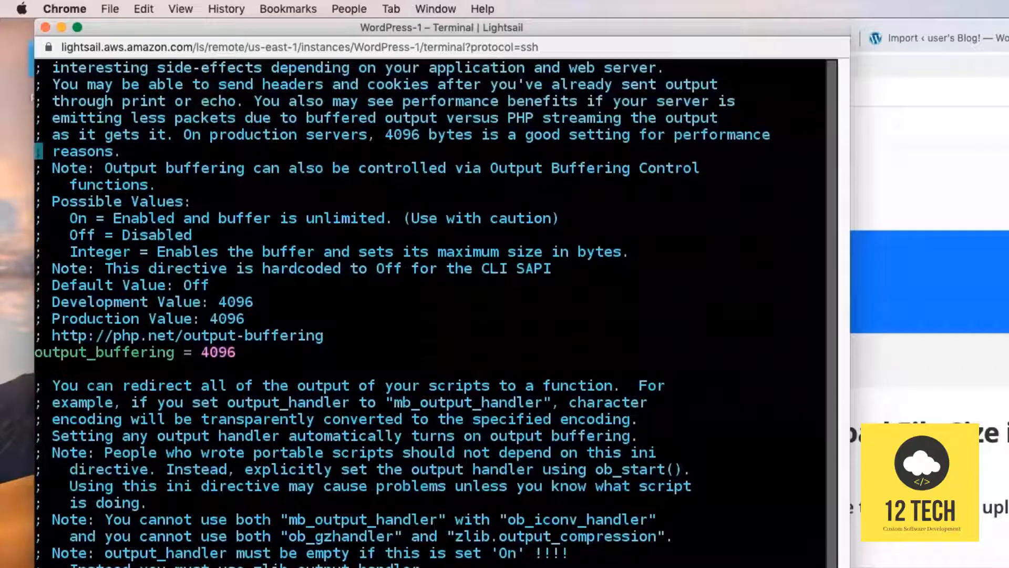
text(/upload_m)
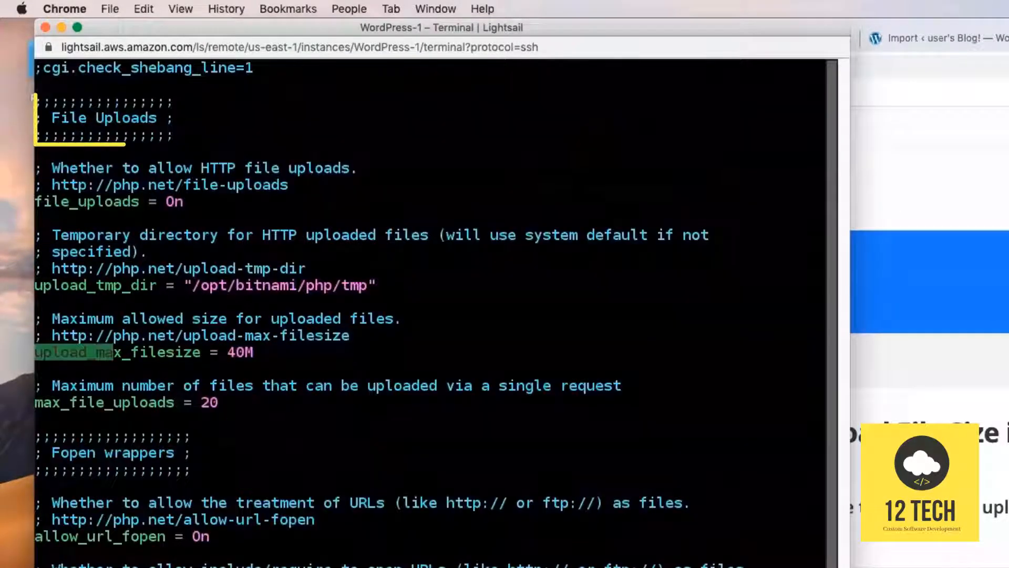
key(Return)
key(w)
key(w)
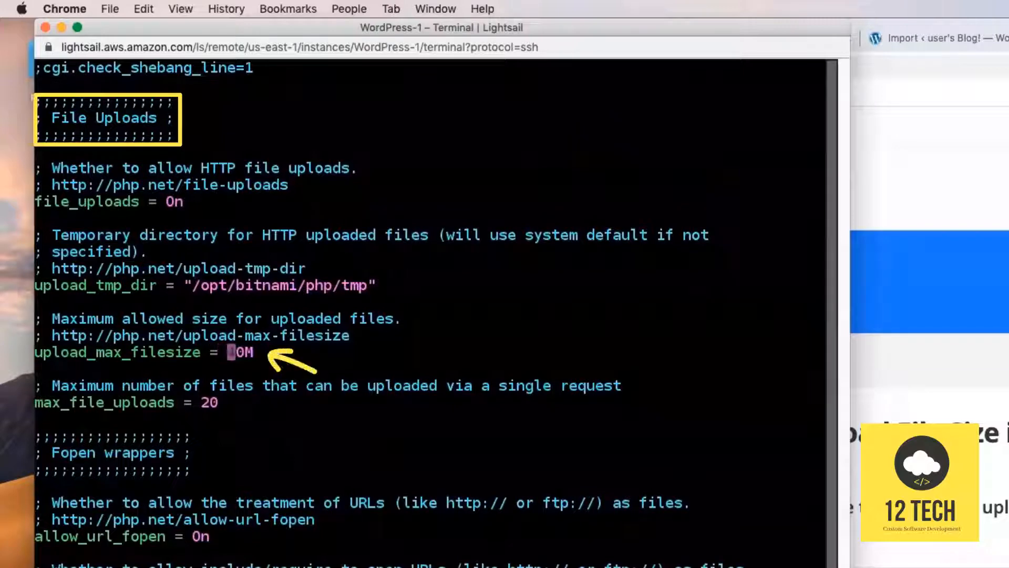
key(x)
key(x)
key(x)
text(i250)
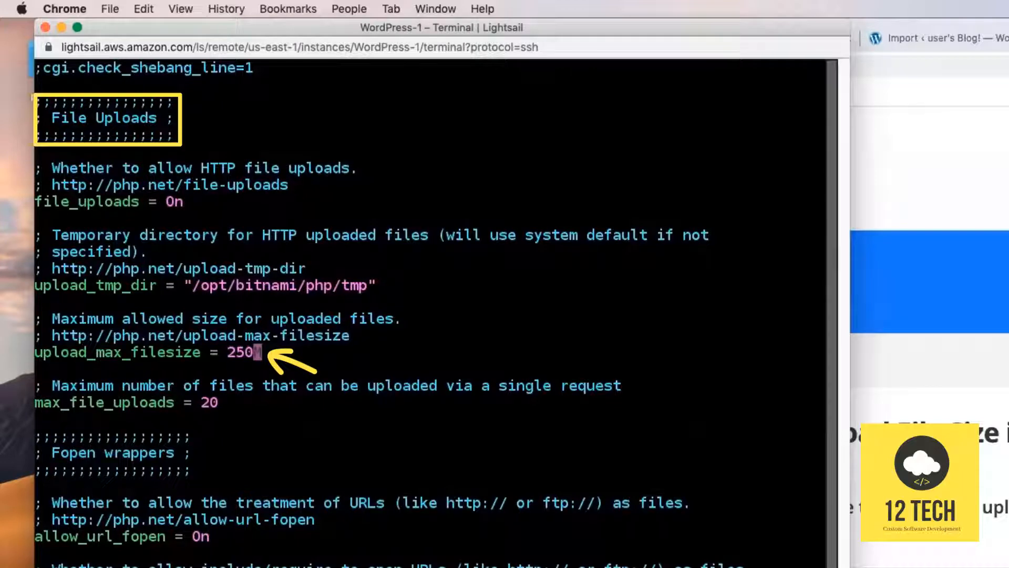
key(Escape)
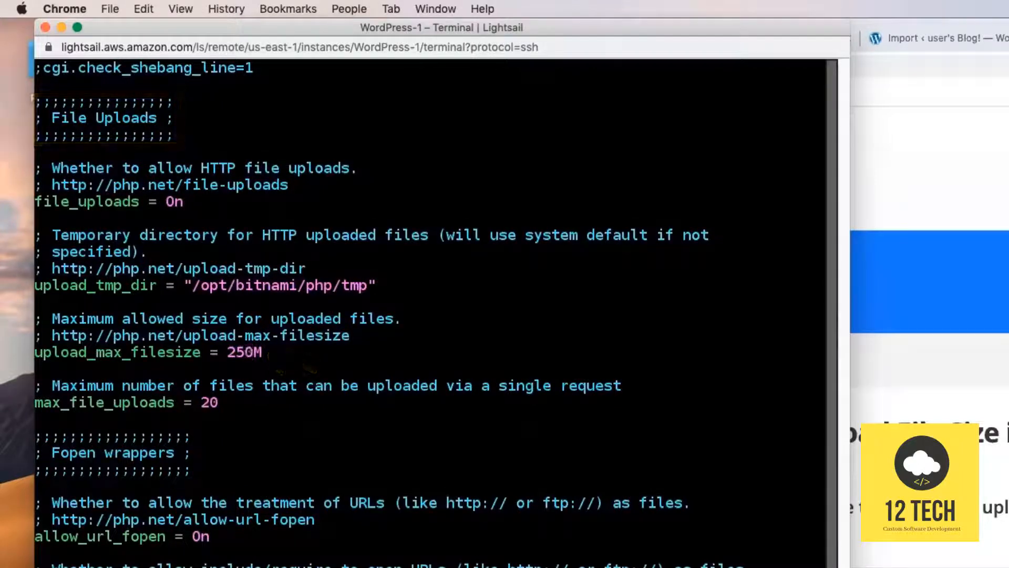
Step: Change post_max_size in php.ini from 40M to 250M
text(/post_)
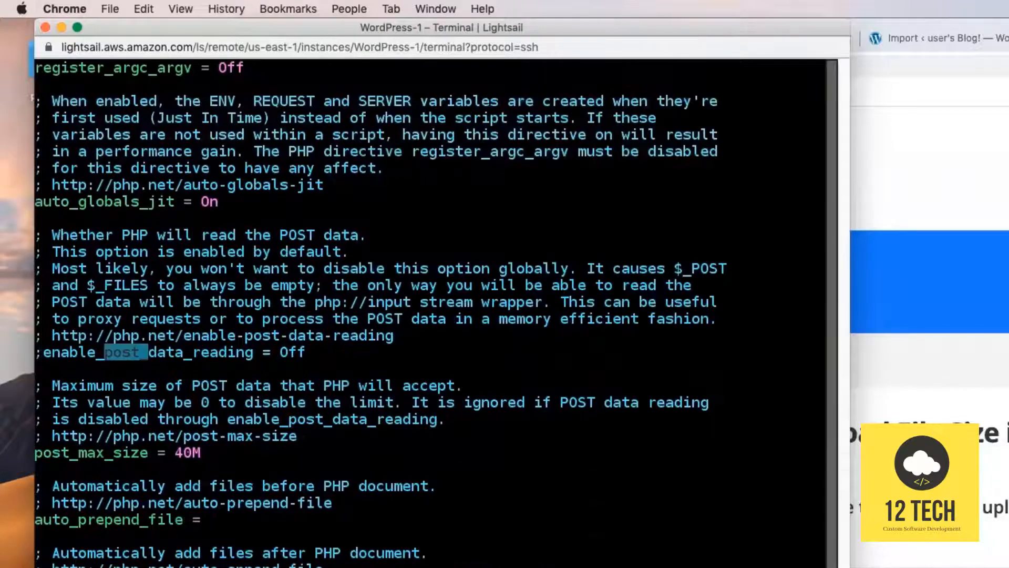
key(Return)
key(n)
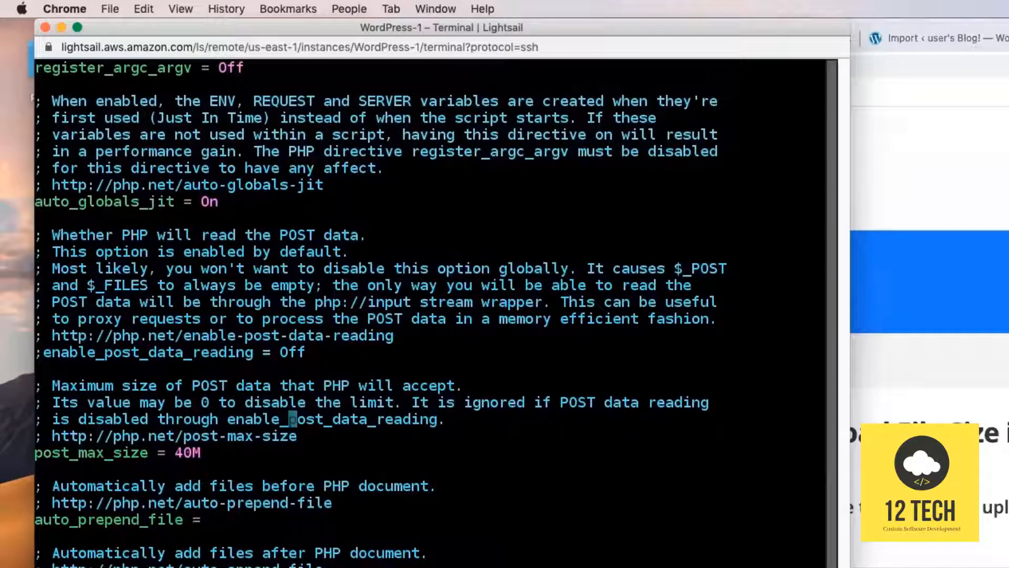
key(n)
key(e)
key(e)
key(l)
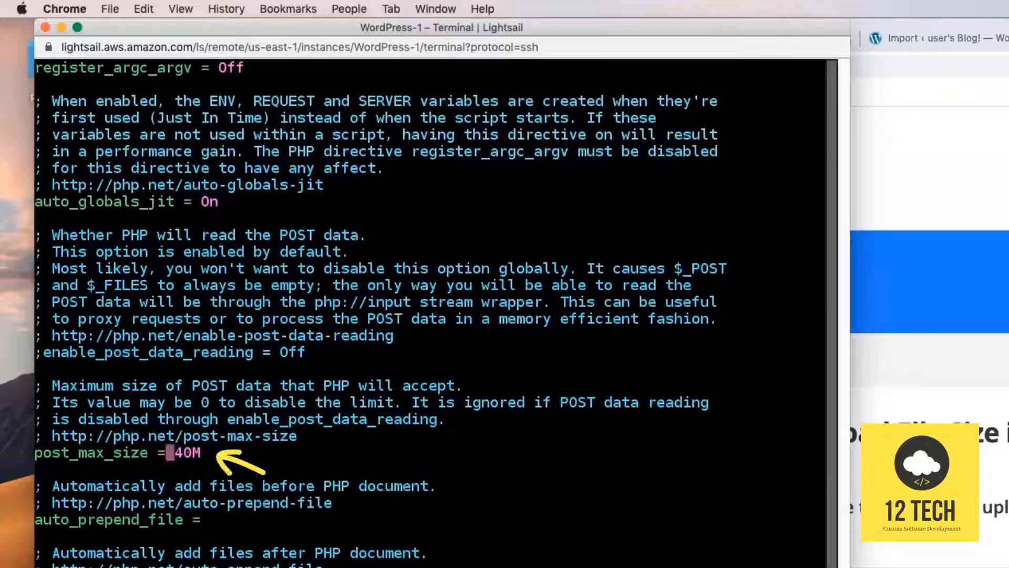
text(li2)
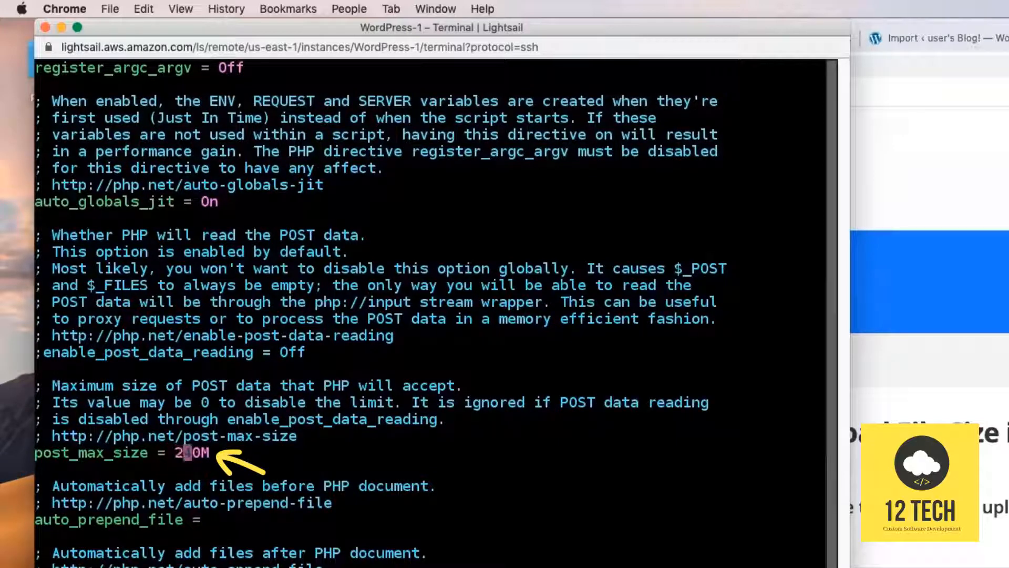
key(Escape)
text(lr5)
key(Return)
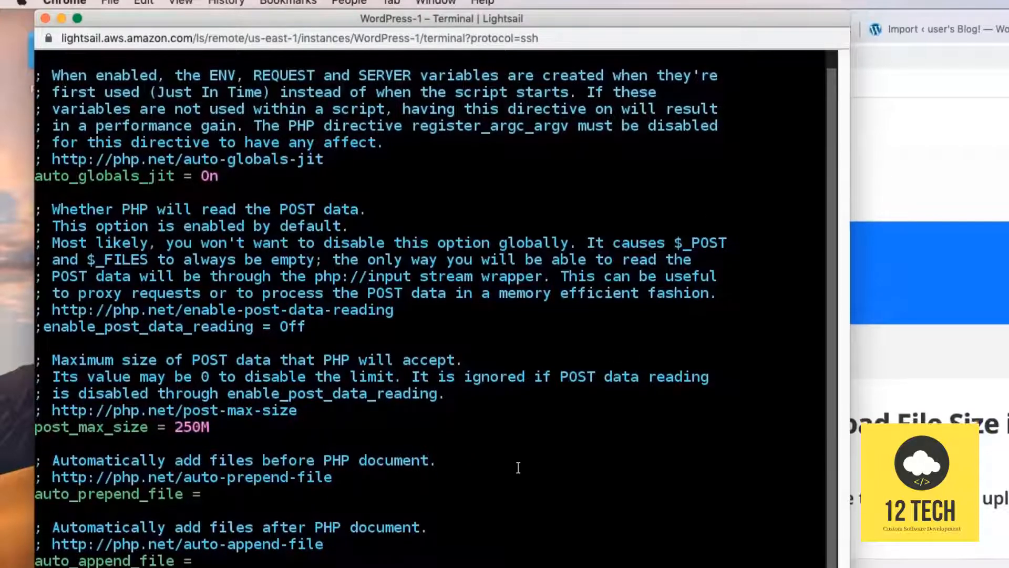
Step: Save php.ini with :wq and start typing the sudo /opt/bitnami control-script command
text(:wq)
key(Return)
text(sudo )
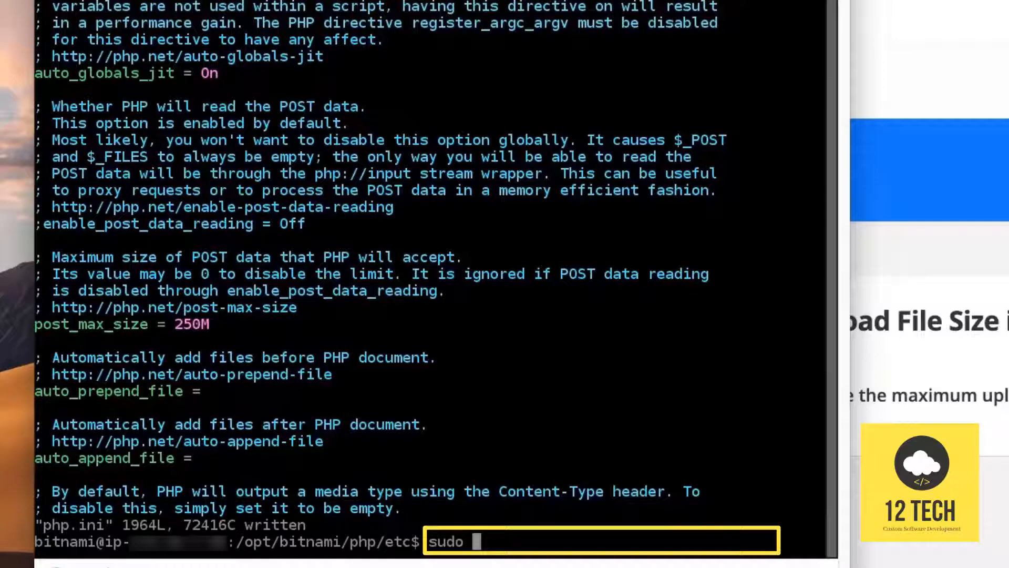
text(/opt/bitnami/)
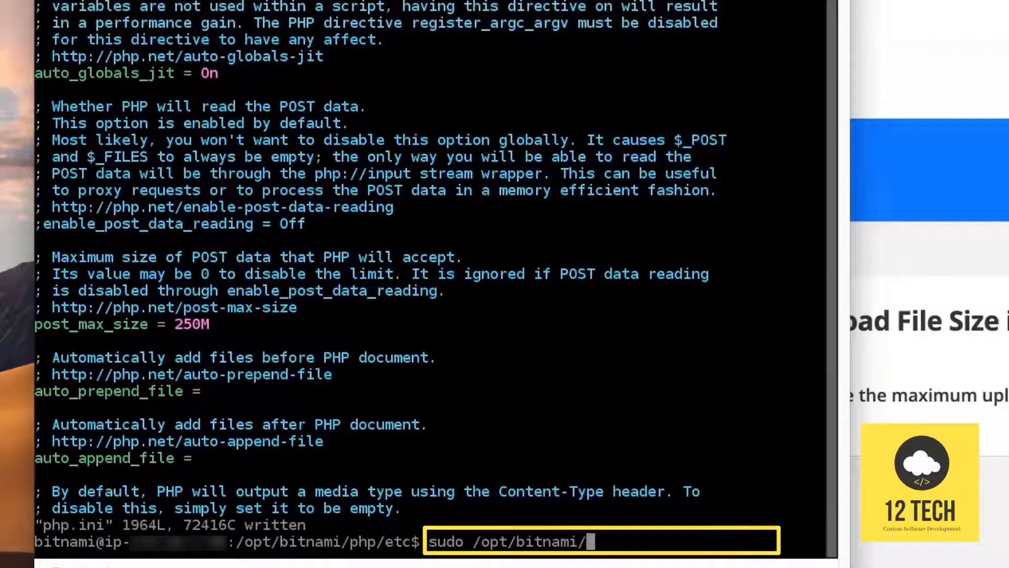
text(tlsc)
Step: Run sudo /opt/bitnami/ctlscript.sh restart to restart Apache, PHP-FPM and MySQL
key(BackSpace)
key(BackSpace)
key(BackSpace)
key(BackSpace)
text(ctls)
key(Tab)
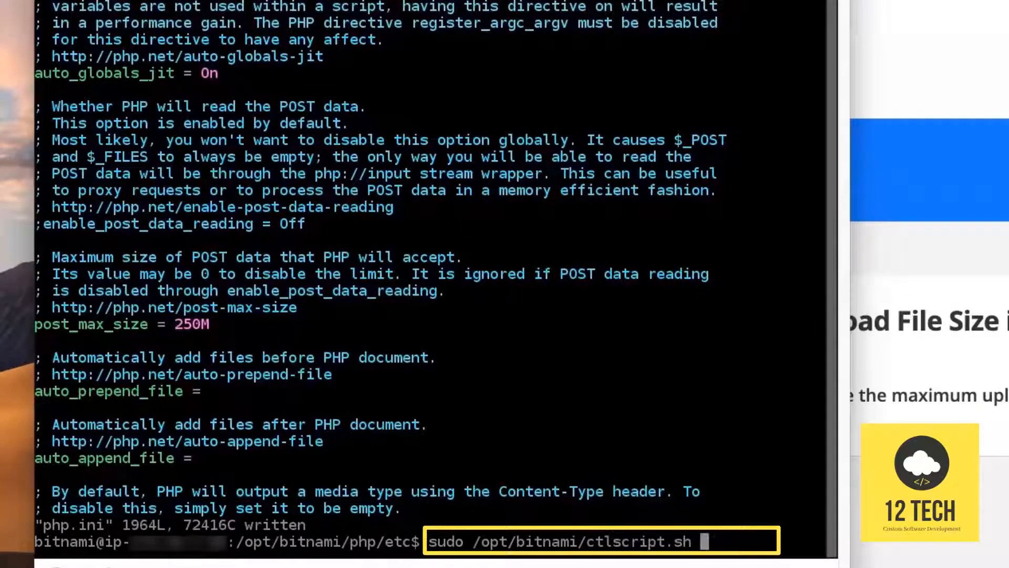
text(restart)
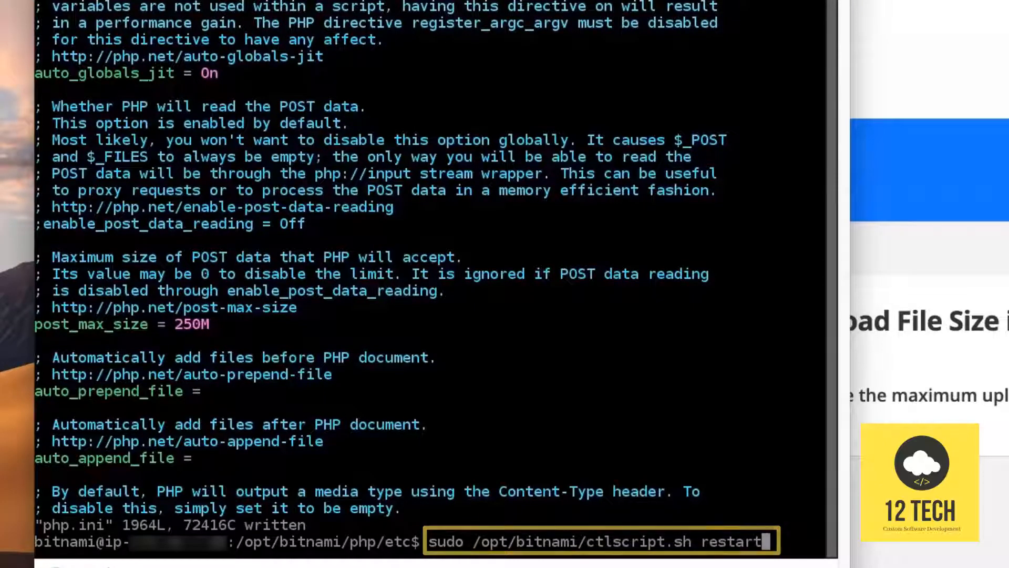
key(Return)
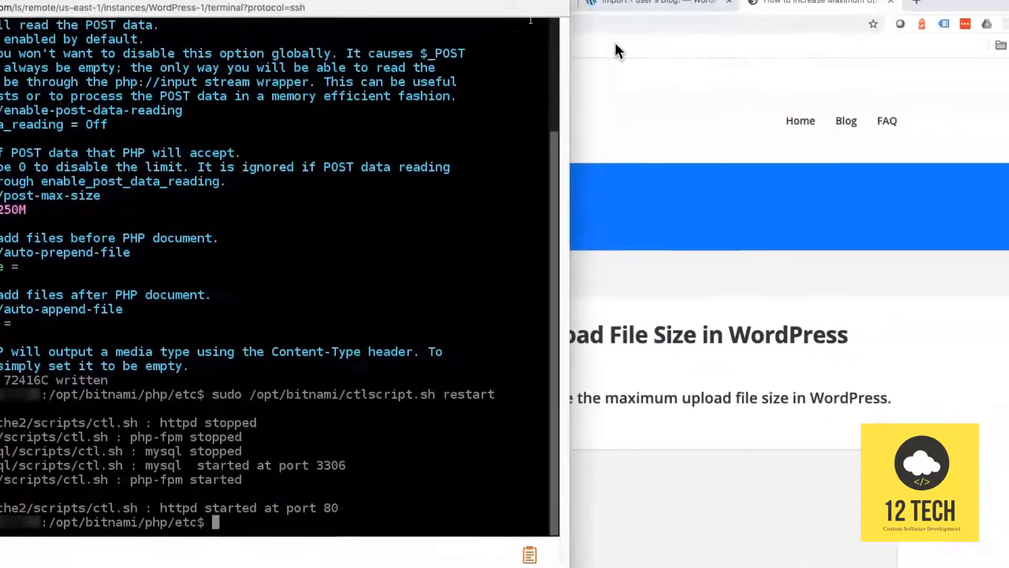
click(613, 46)
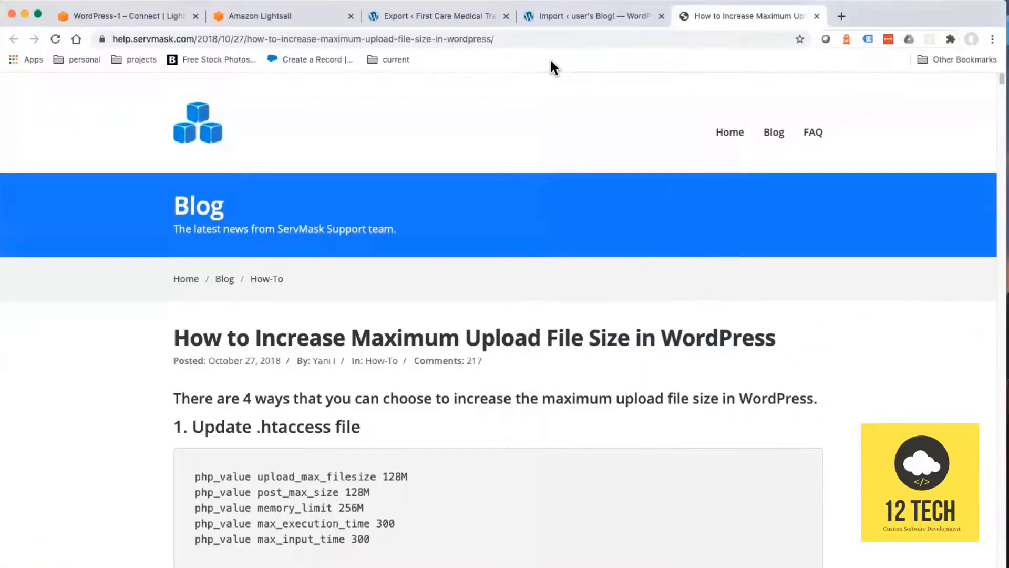
Step: Reload the Import page, drop the fcmt.us backup from Finder, confirm the overwrite and save permalinks
click(557, 17)
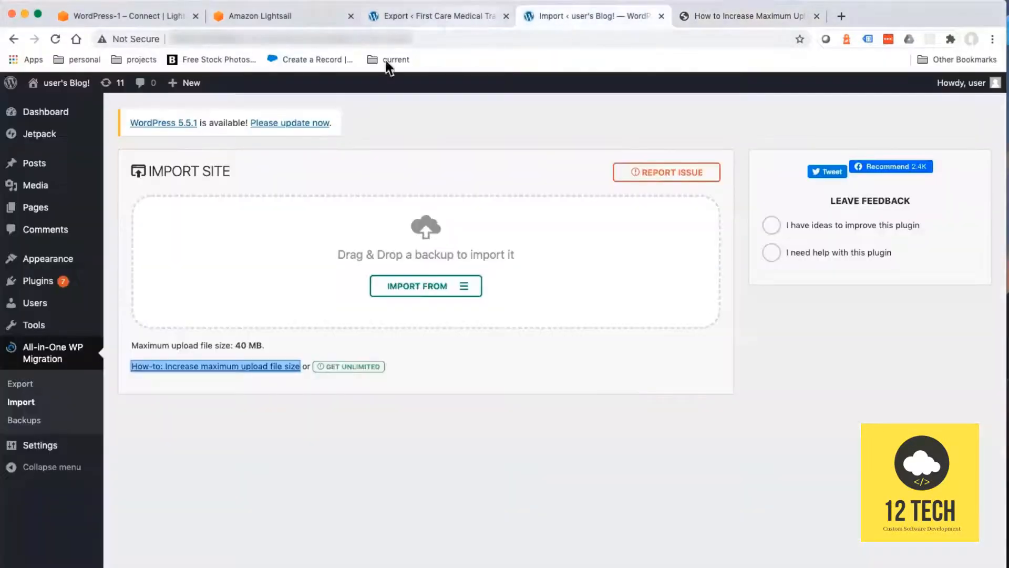
click(55, 39)
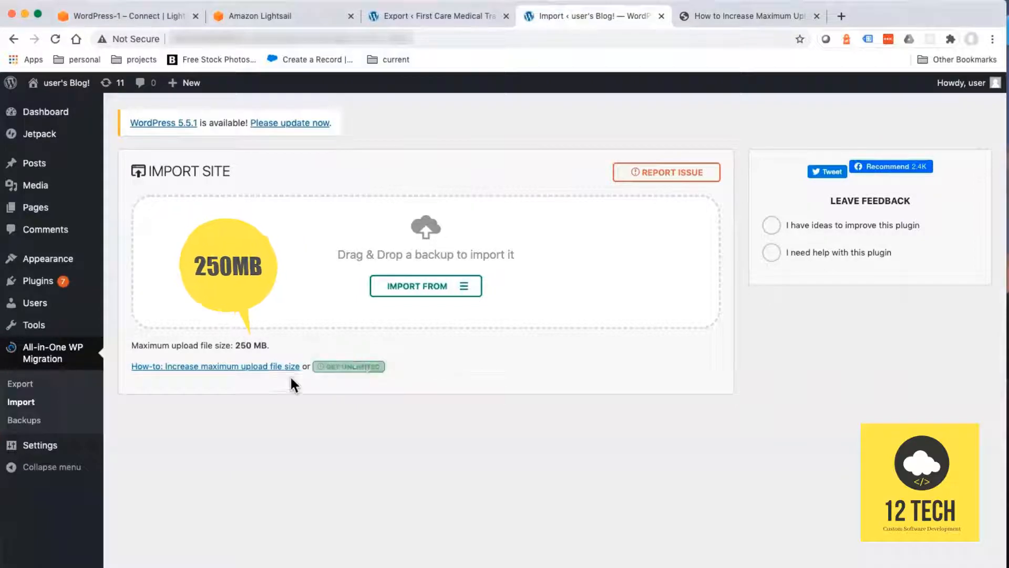
key(super+Tab)
key(super+Tab)
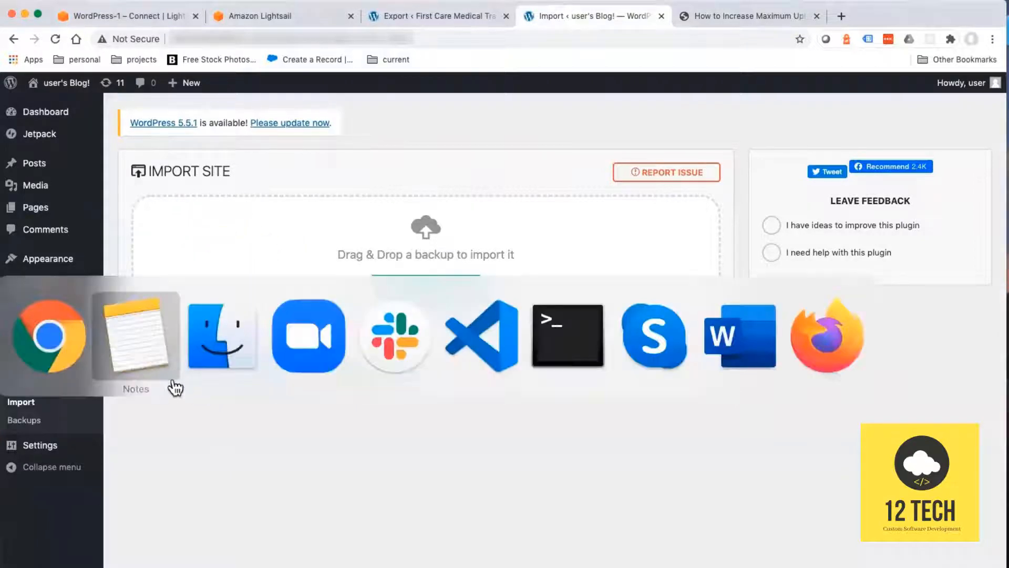
drag(185, 412, 364, 251)
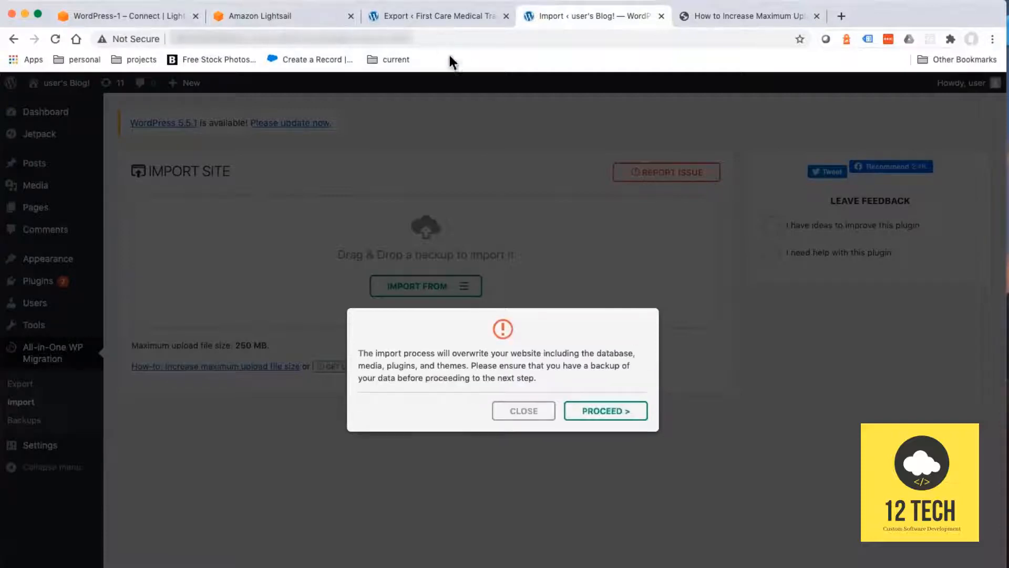
click(611, 411)
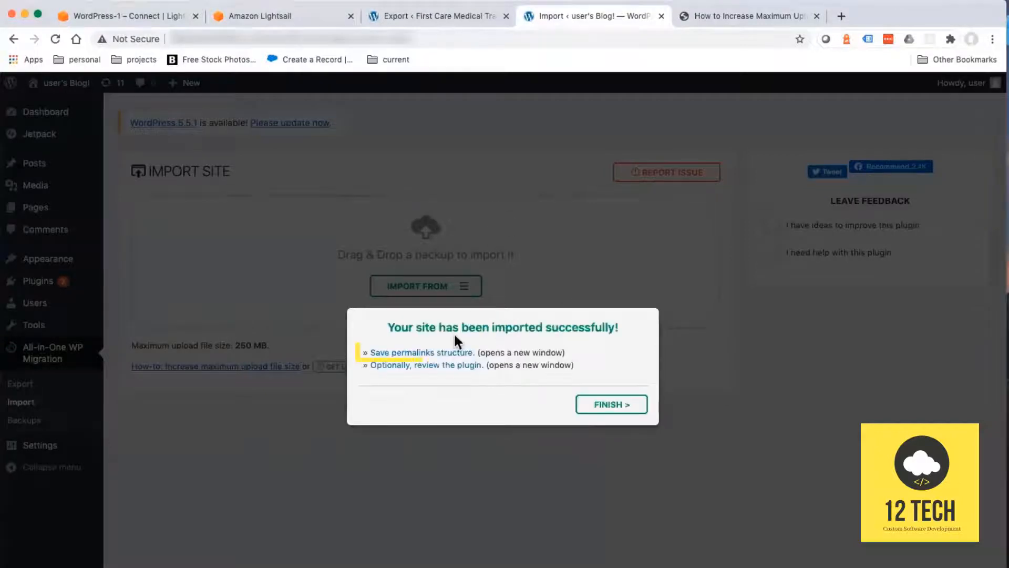
click(441, 353)
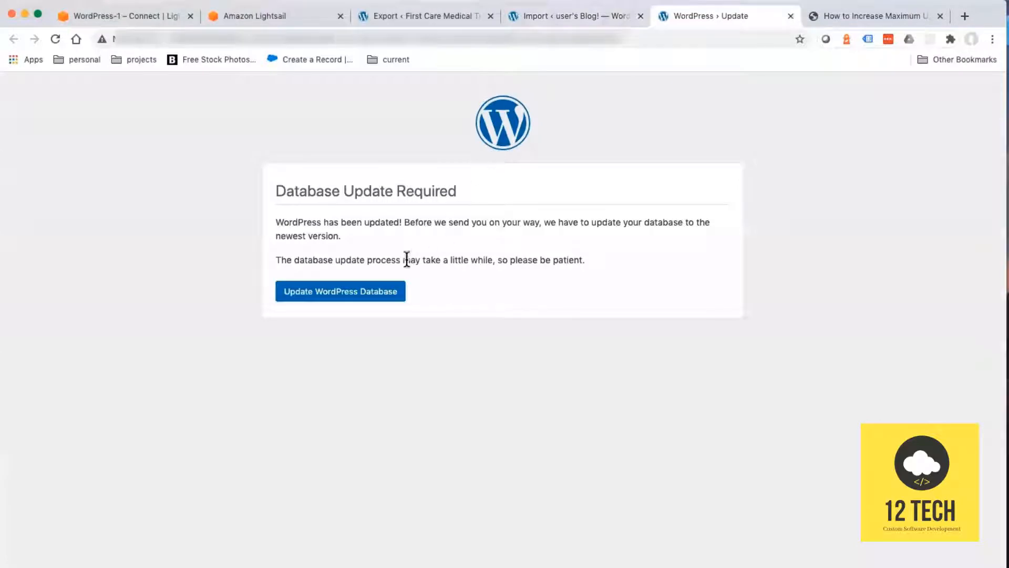
Step: Run the required WordPress database update, then log in with the administrator username and password
click(363, 302)
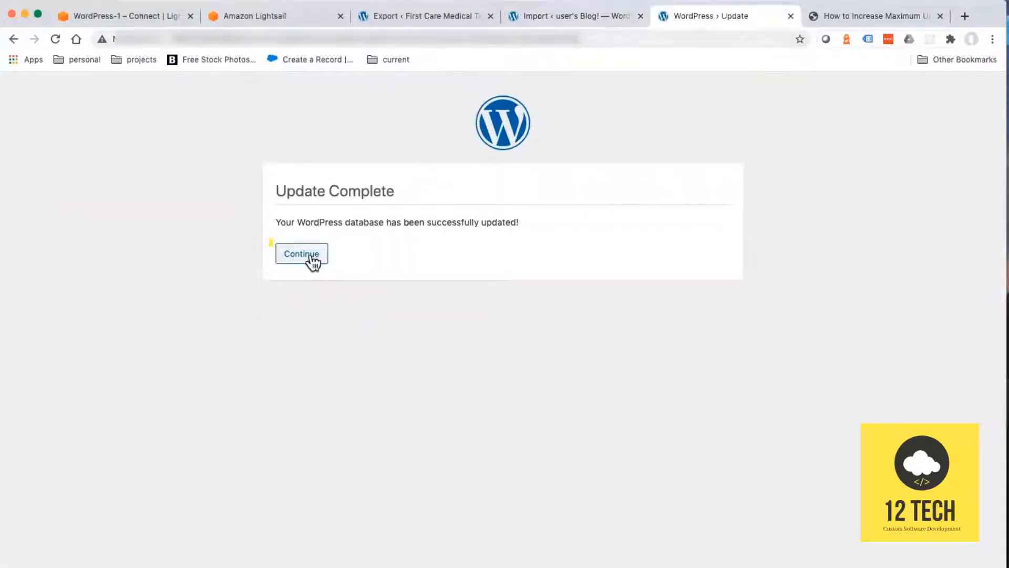
click(313, 263)
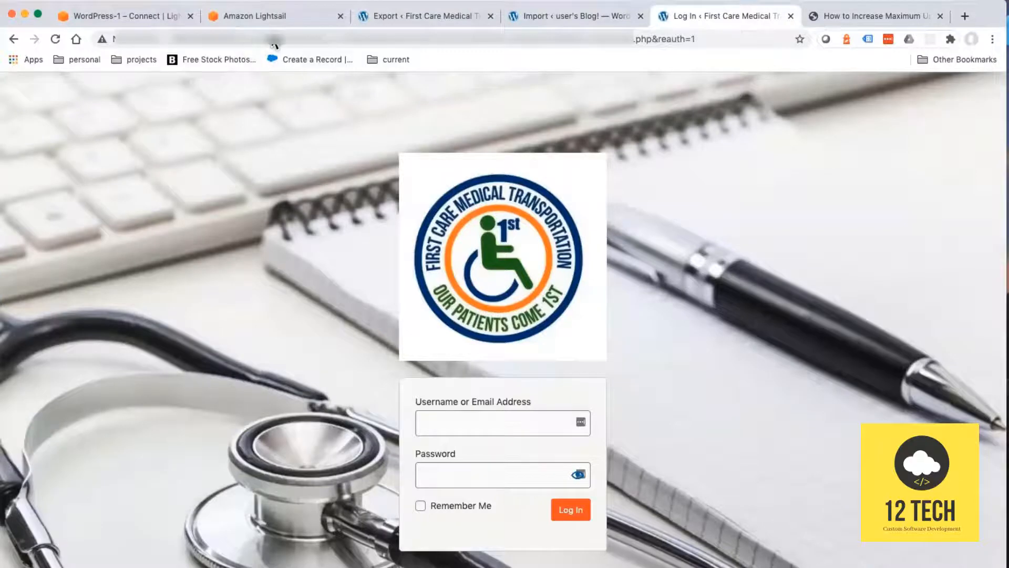
click(498, 425)
text(er)
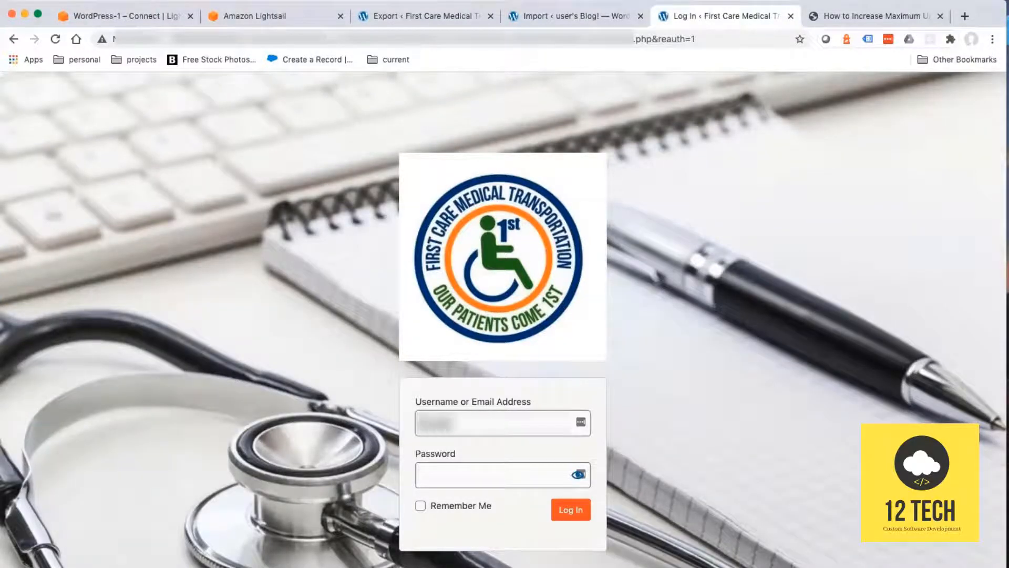
click(477, 470)
key(super+v)
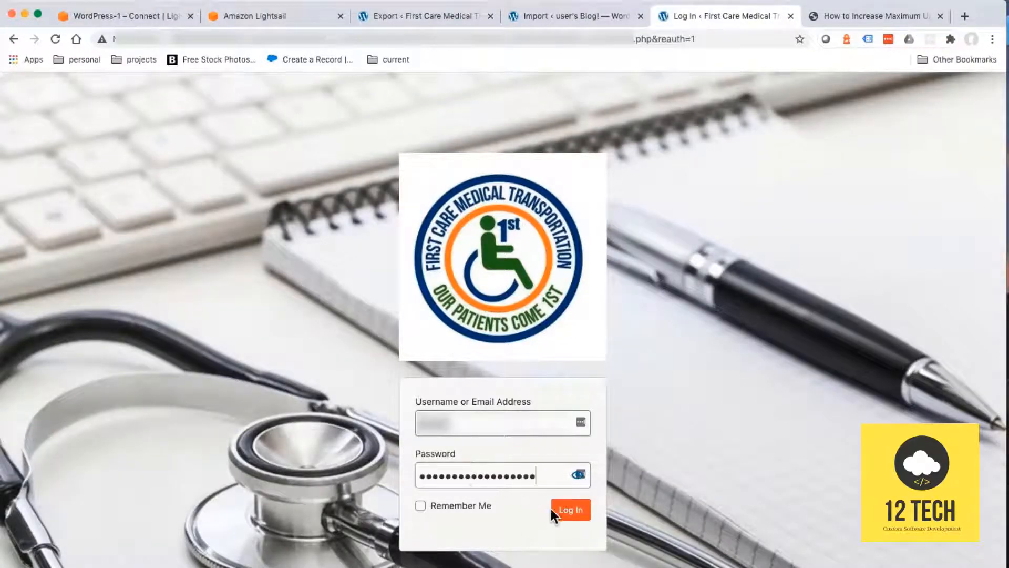
click(563, 509)
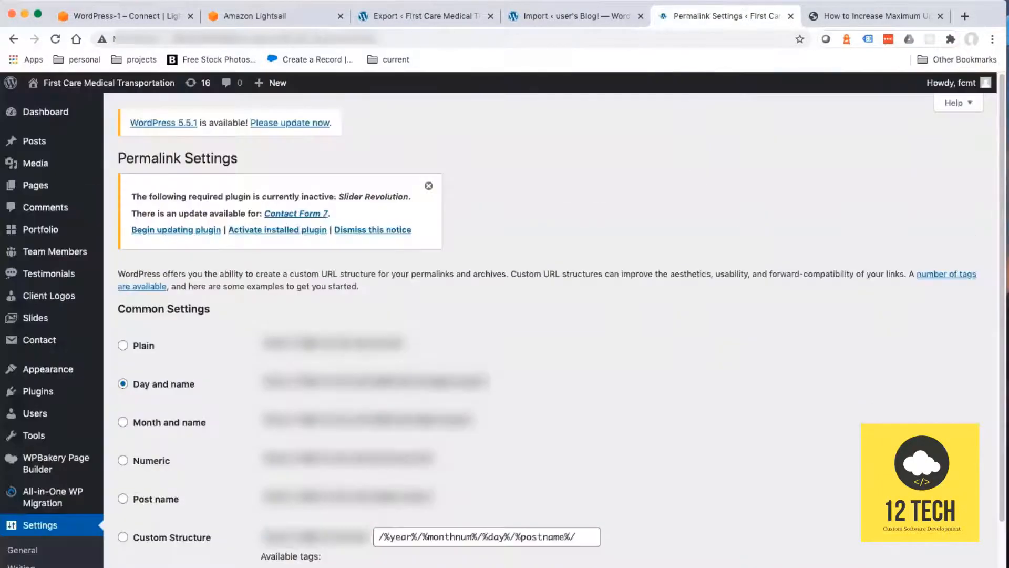
Step: Save the Day and name permalink structure at the bottom of Permalink Settings
scroll(267, 497, down, 3)
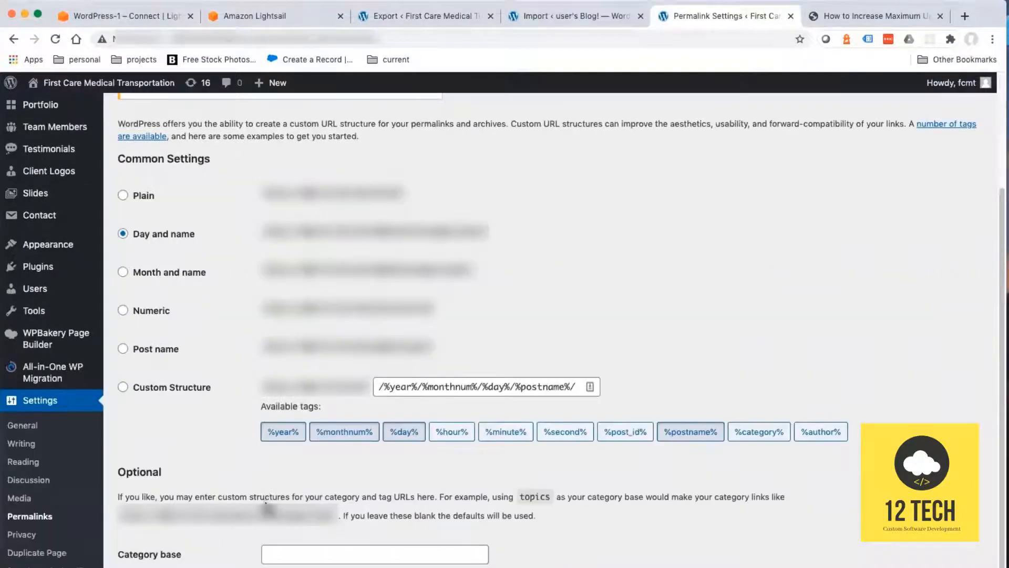
scroll(268, 496, down, 1)
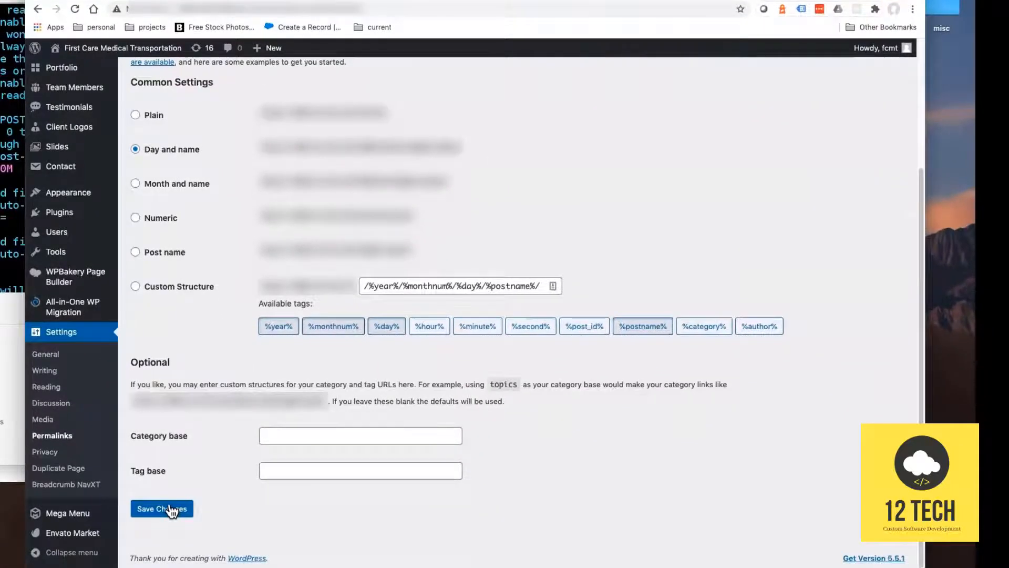
click(171, 509)
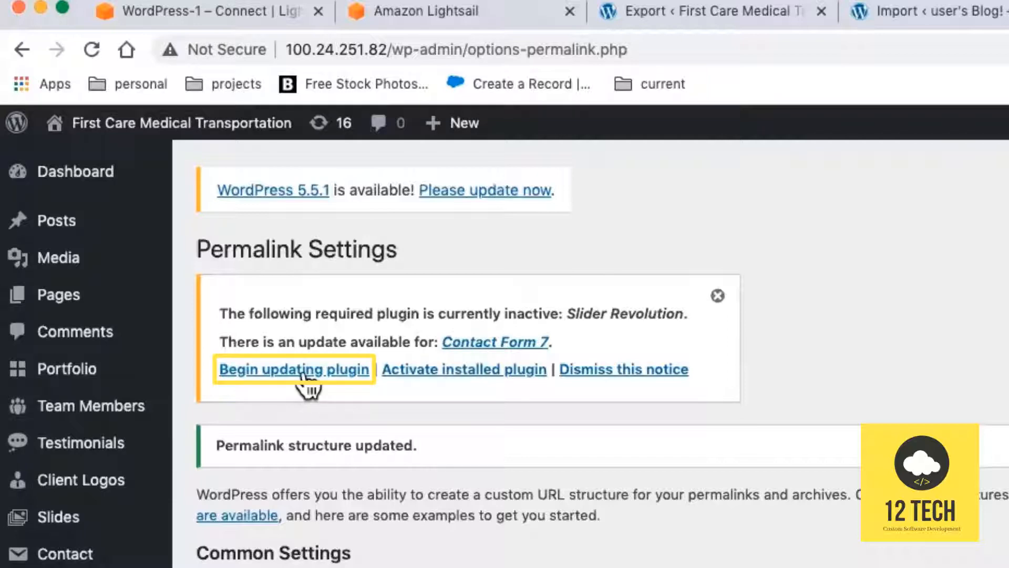
Step: Update the required Contact Form 7 plugin to its latest version
click(278, 375)
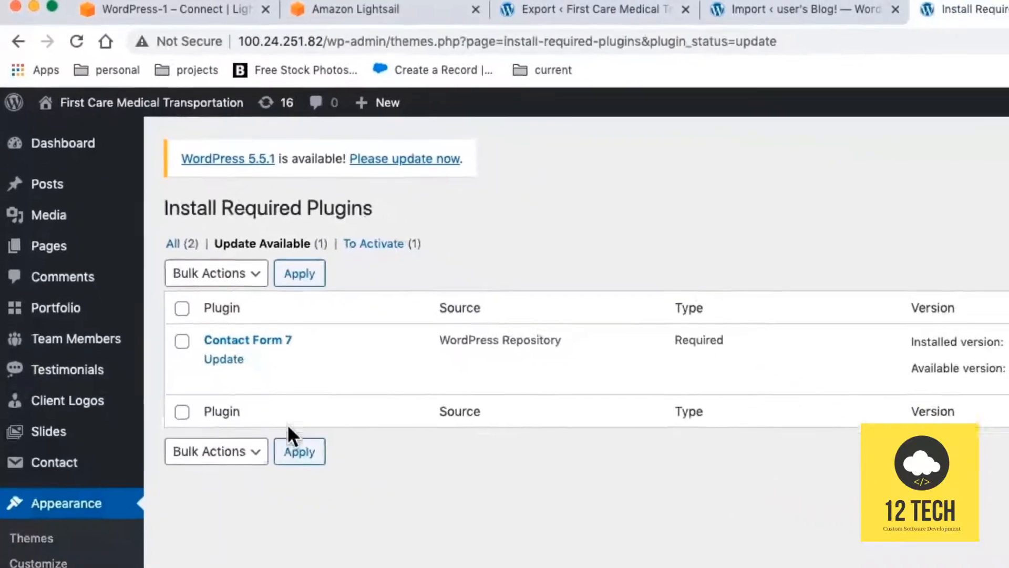
click(182, 341)
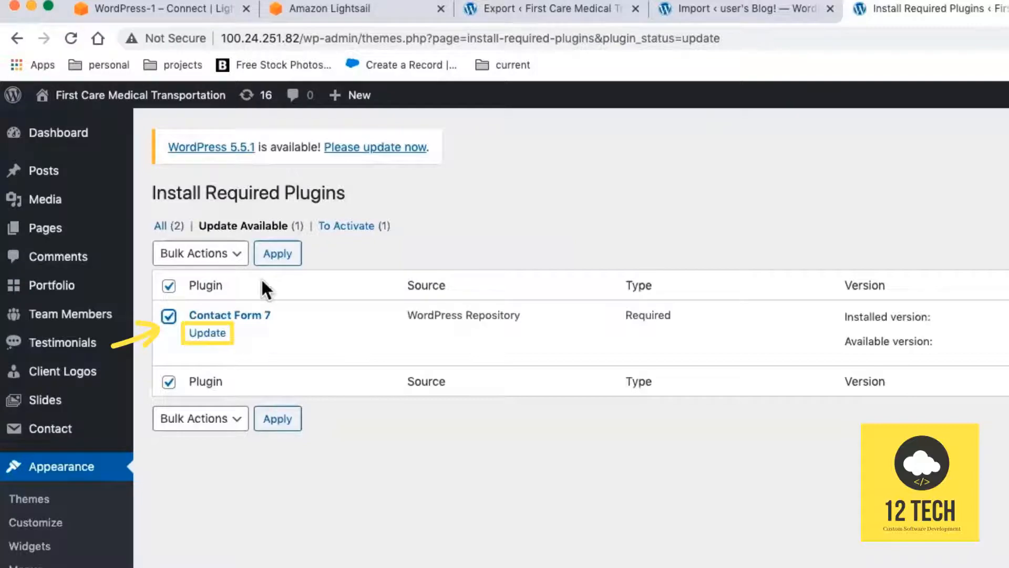
click(208, 333)
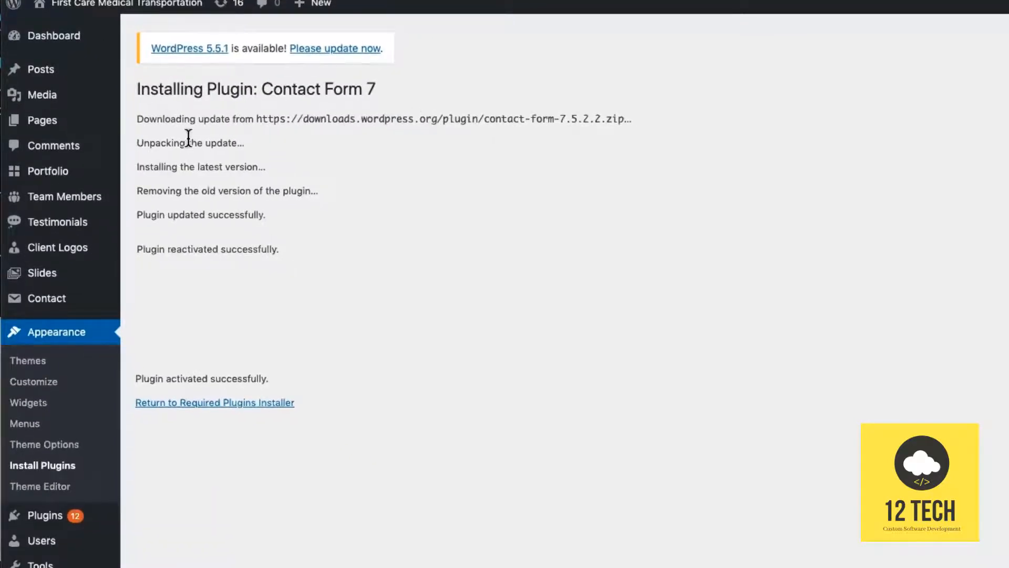
scroll(53, 420, down, 1)
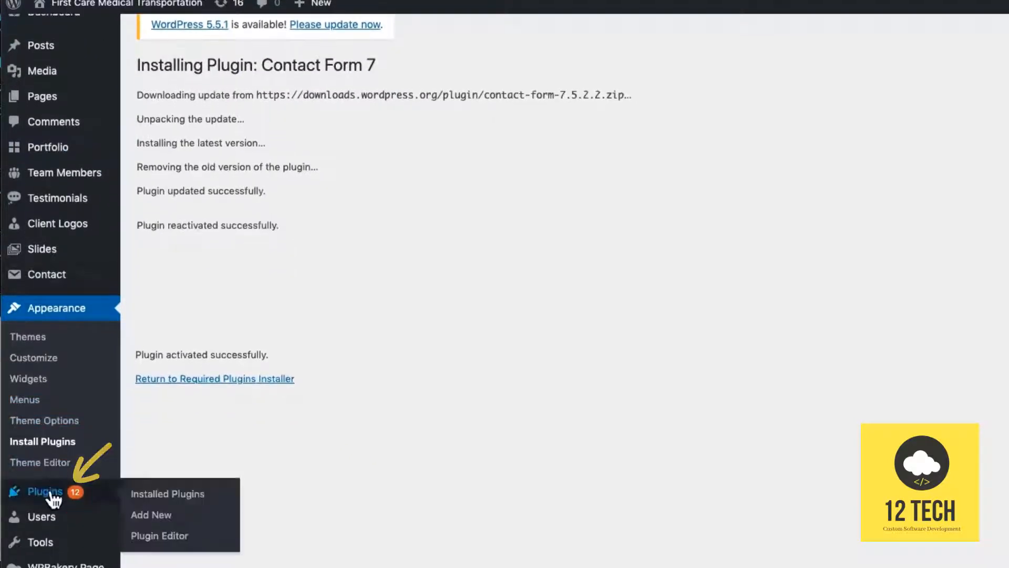
Step: Activate the required Slider Revolution plugin and bring up the WordPress Updates page
click(44, 491)
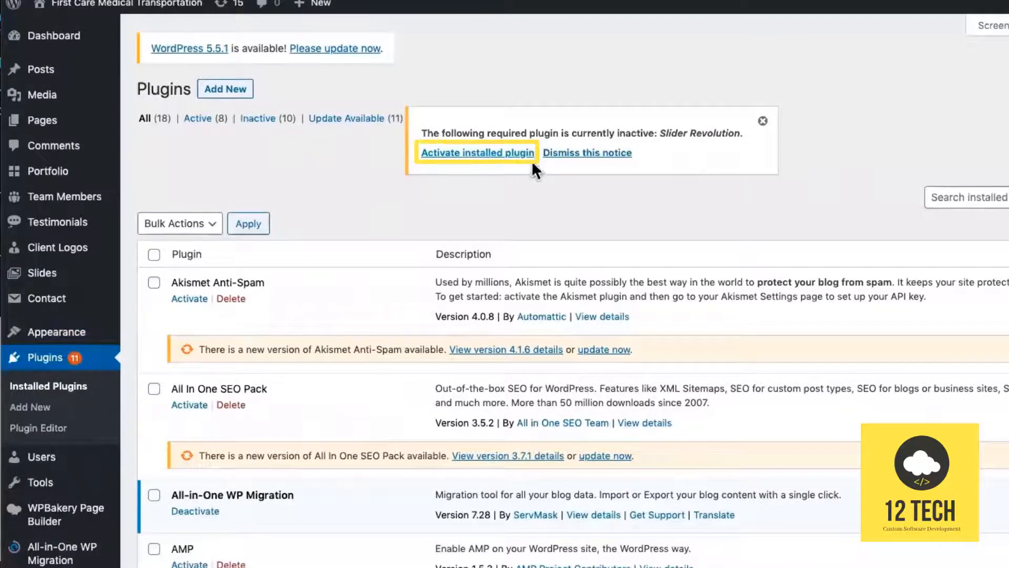
click(515, 154)
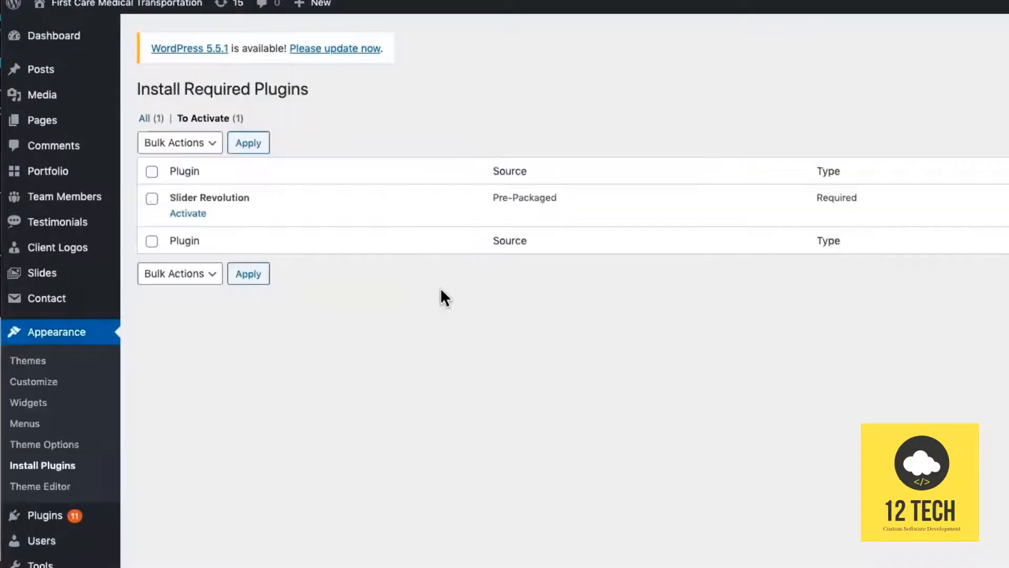
click(194, 215)
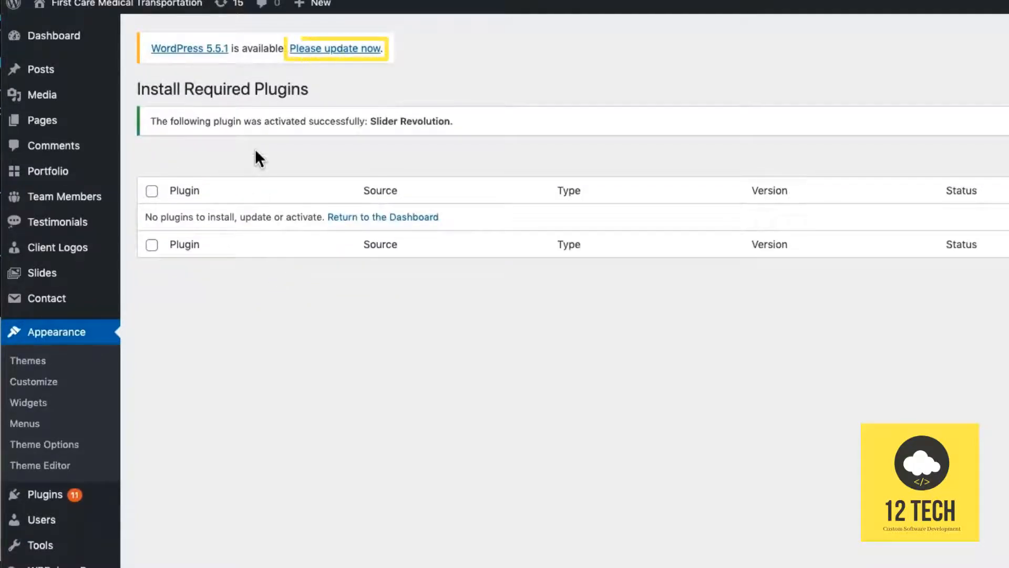
click(314, 51)
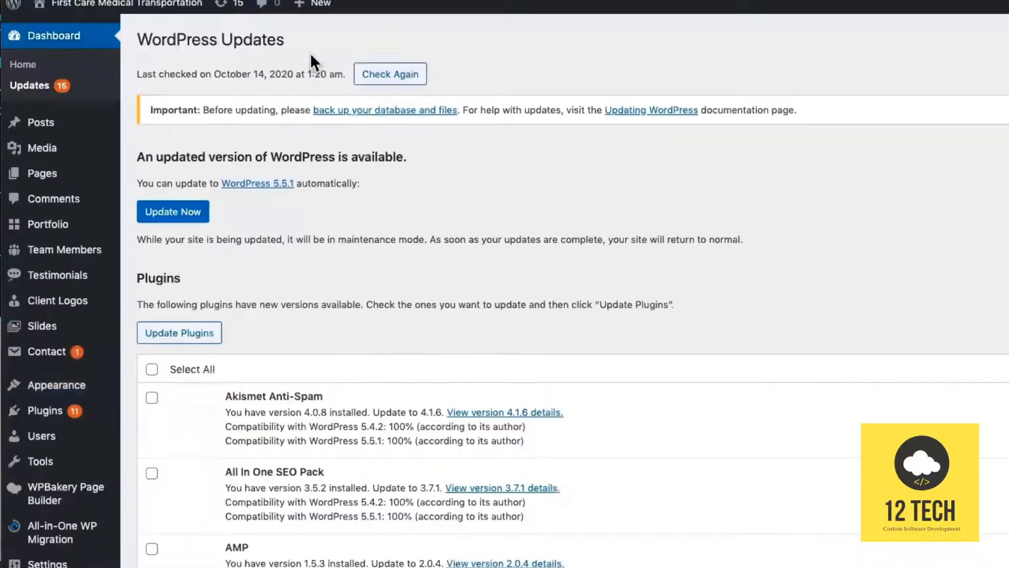
Step: Upgrade WordPress core to 5.5.1, then return to the import-result tab
click(200, 208)
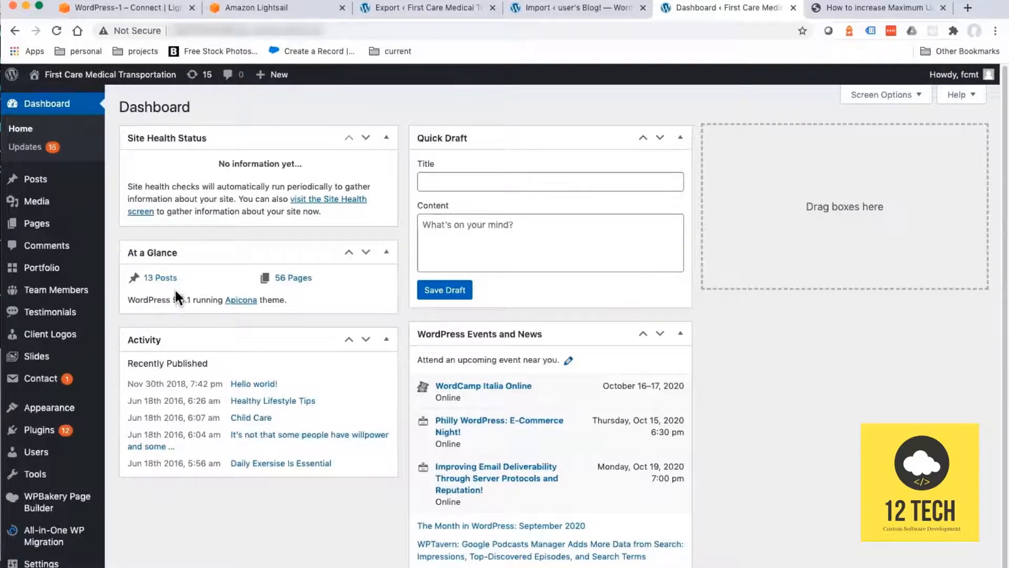
click(558, 10)
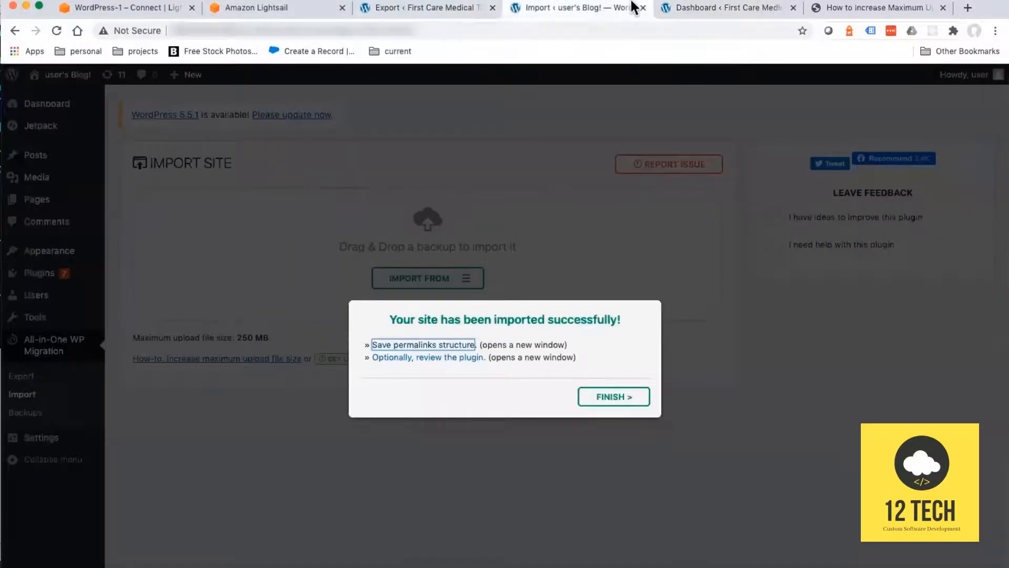
Step: Copy the instance's static IP from Lightsail and load it in a new browser tab
click(463, 10)
click(570, 4)
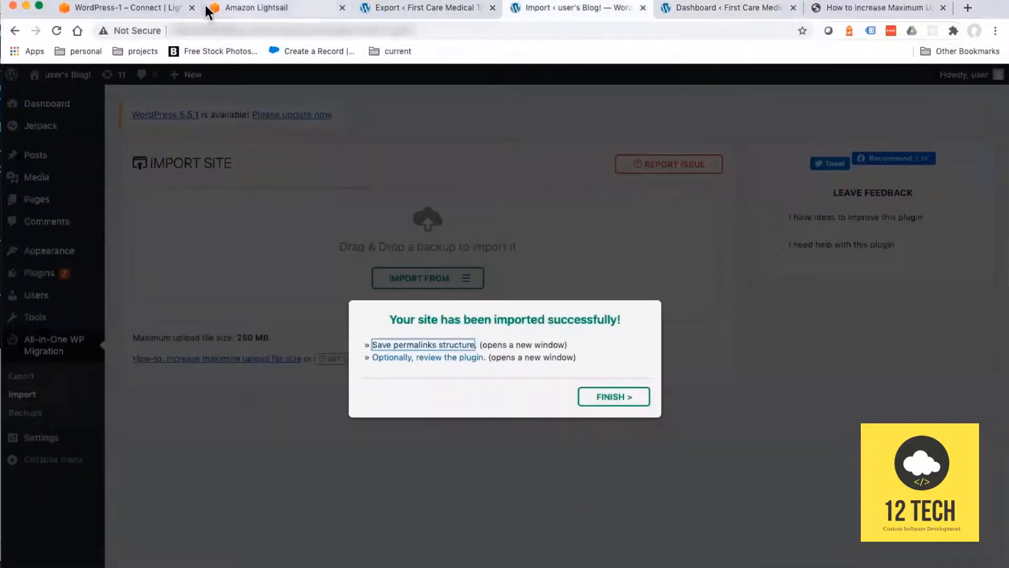
click(127, 8)
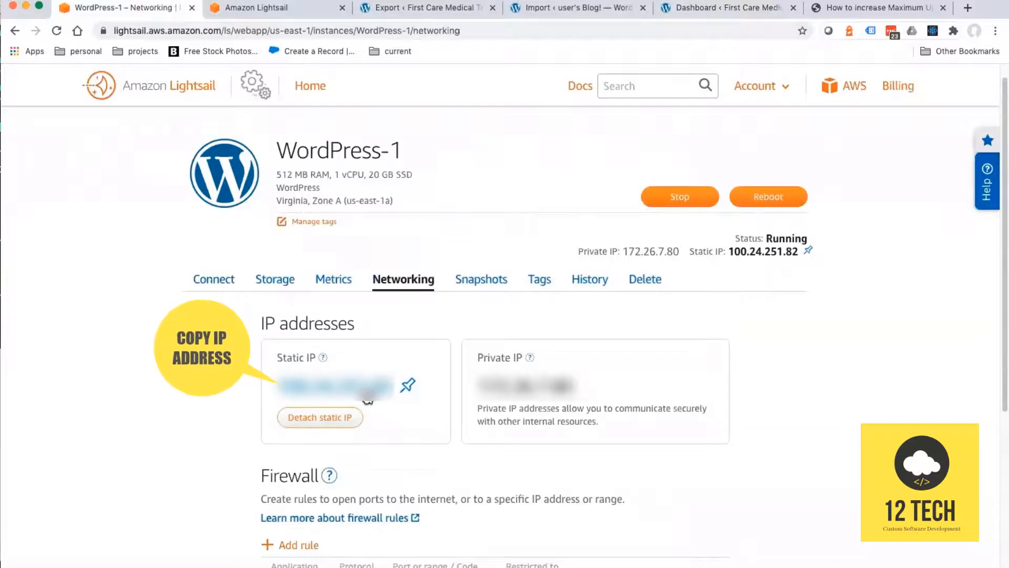
right_click(363, 385)
click(389, 471)
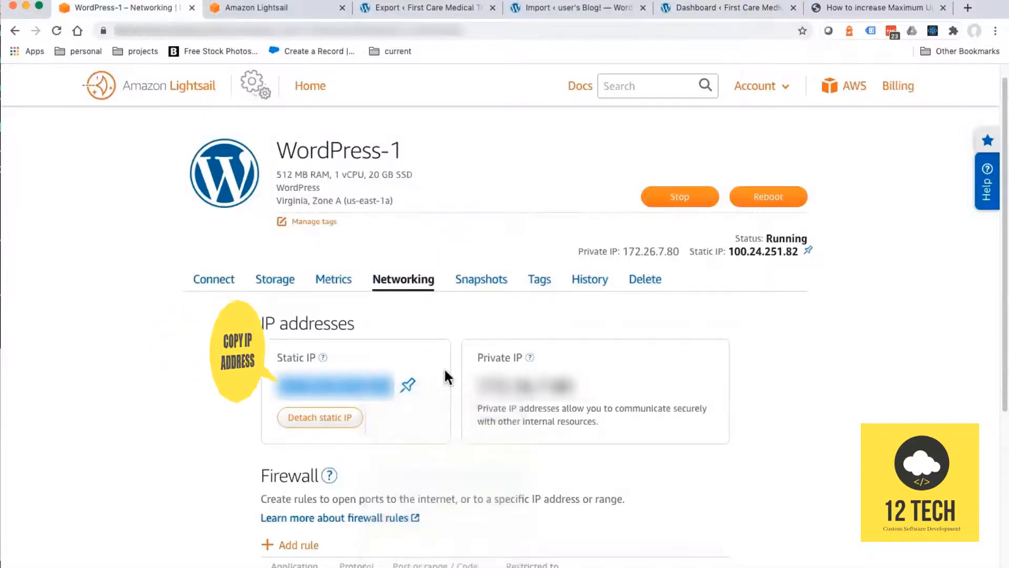
click(968, 7)
key(super+v)
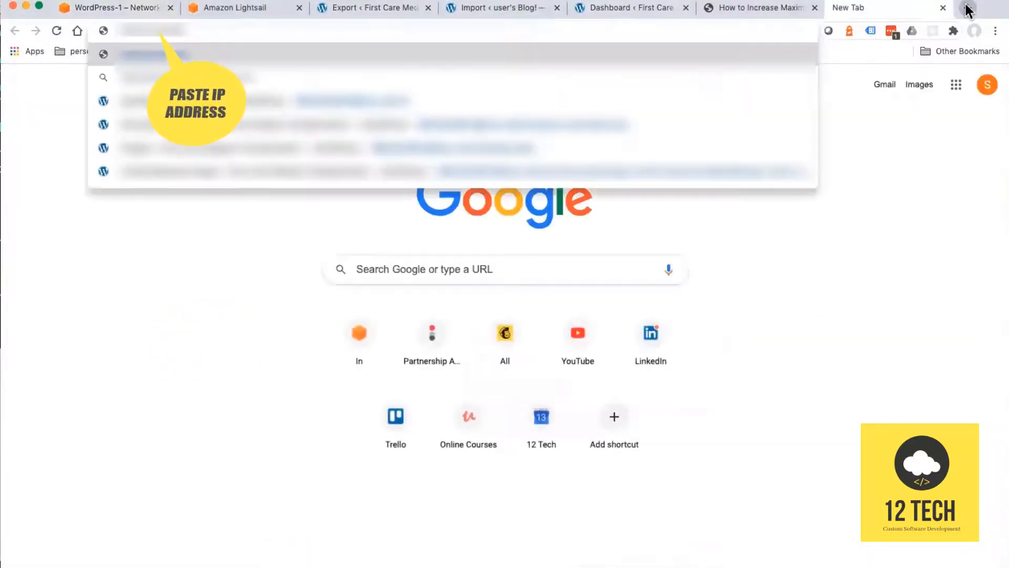
key(Return)
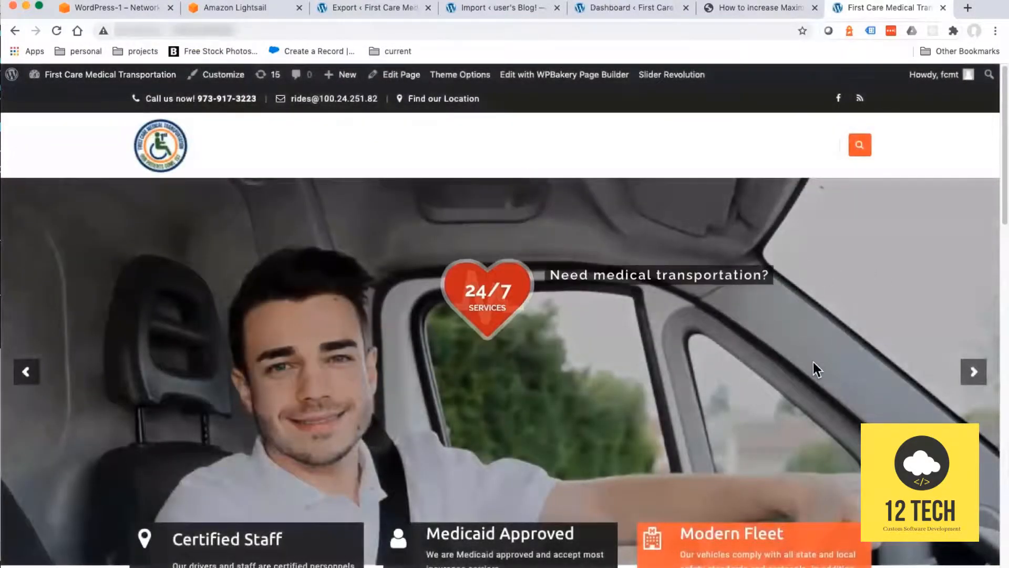
scroll(814, 362, down, 15)
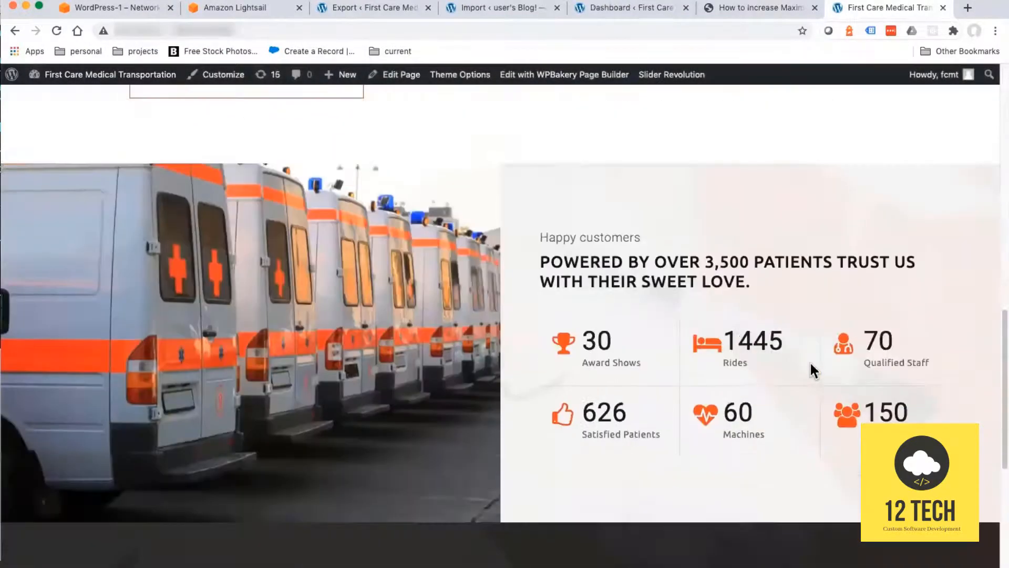
scroll(811, 363, down, 6)
scroll(810, 364, down, 6)
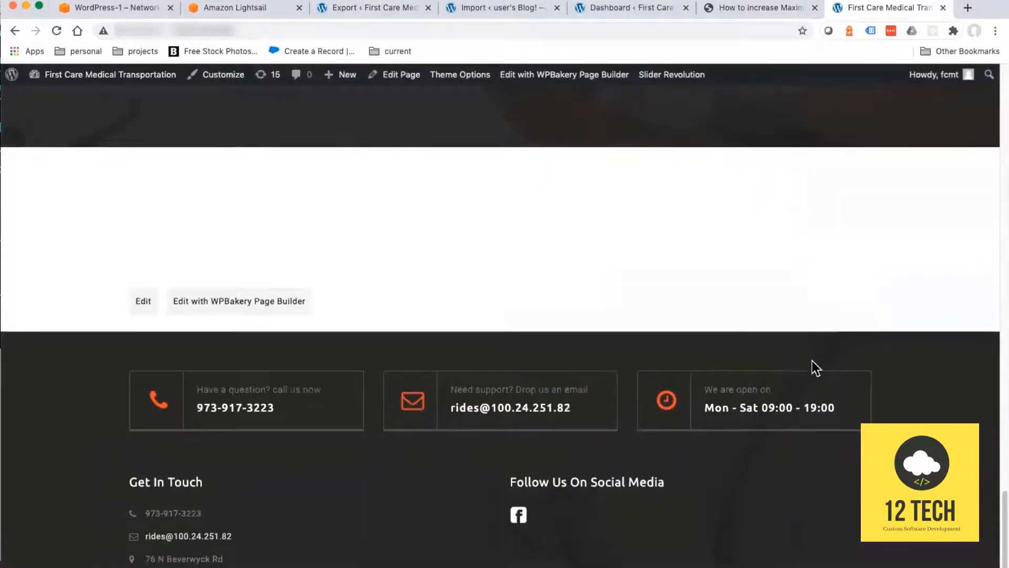
scroll(795, 370, up, 3)
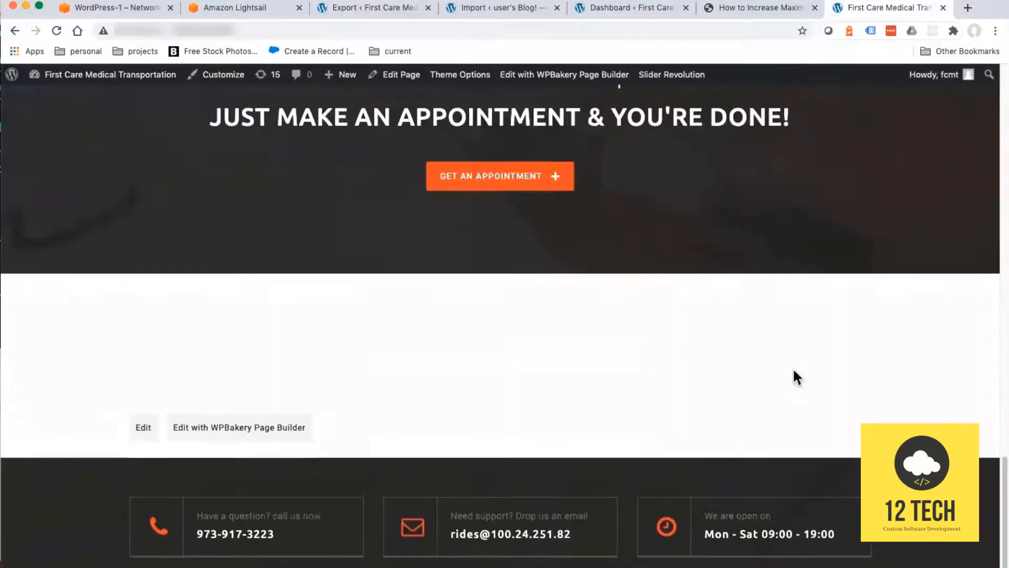
scroll(743, 384, up, 4)
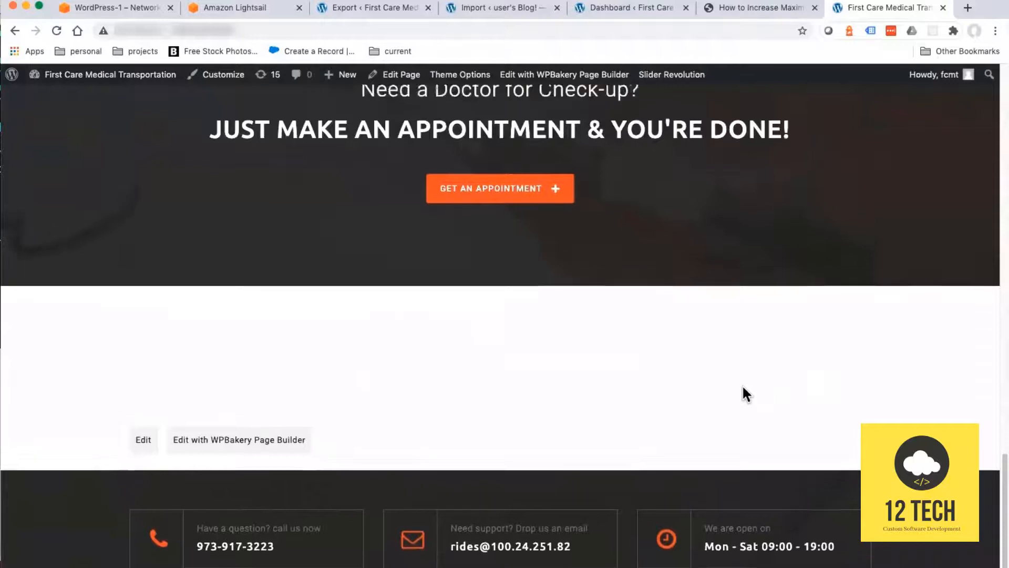
scroll(743, 387, up, 1)
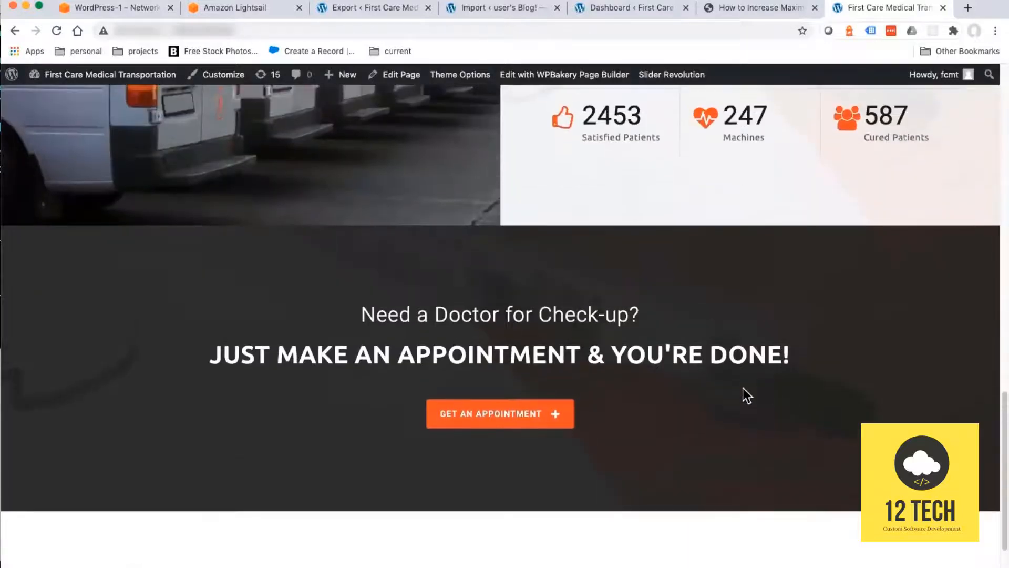
scroll(740, 389, up, 2)
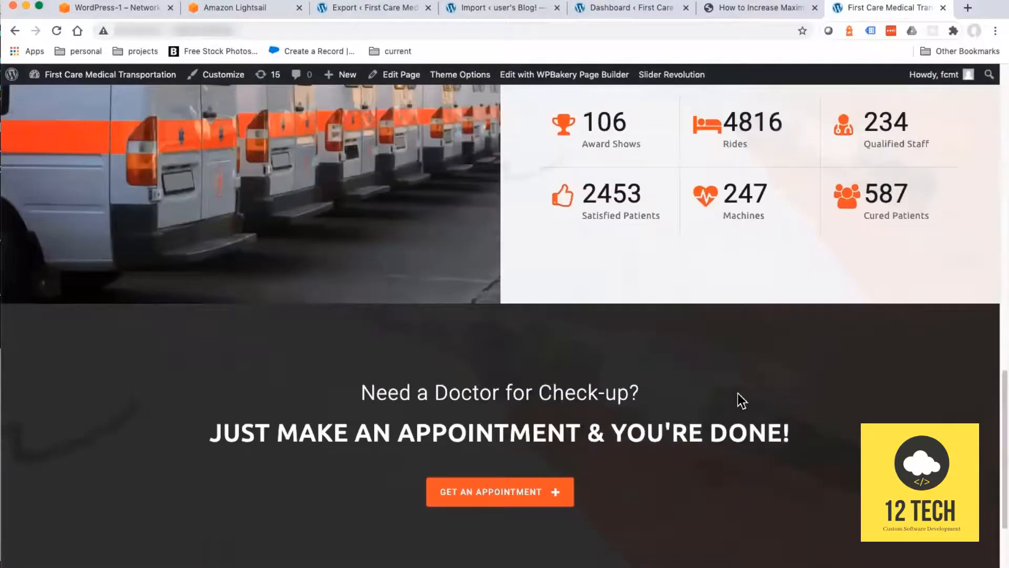
scroll(738, 393, up, 6)
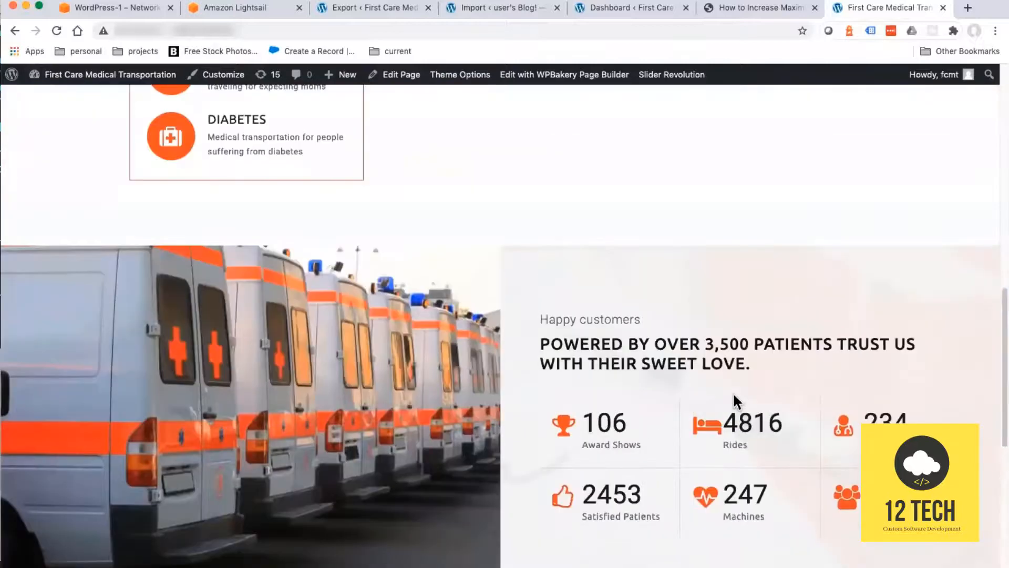